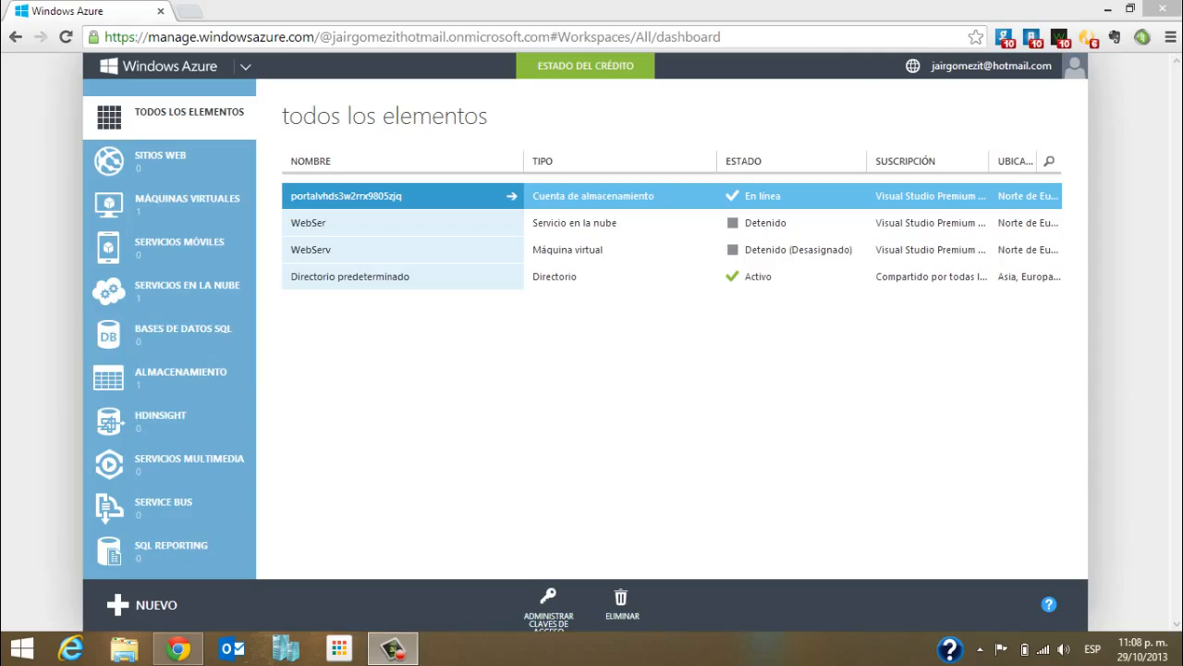
Step: Start creating a custom SQL database from the SQL databases section and name it DBAplic
left_click(183, 334)
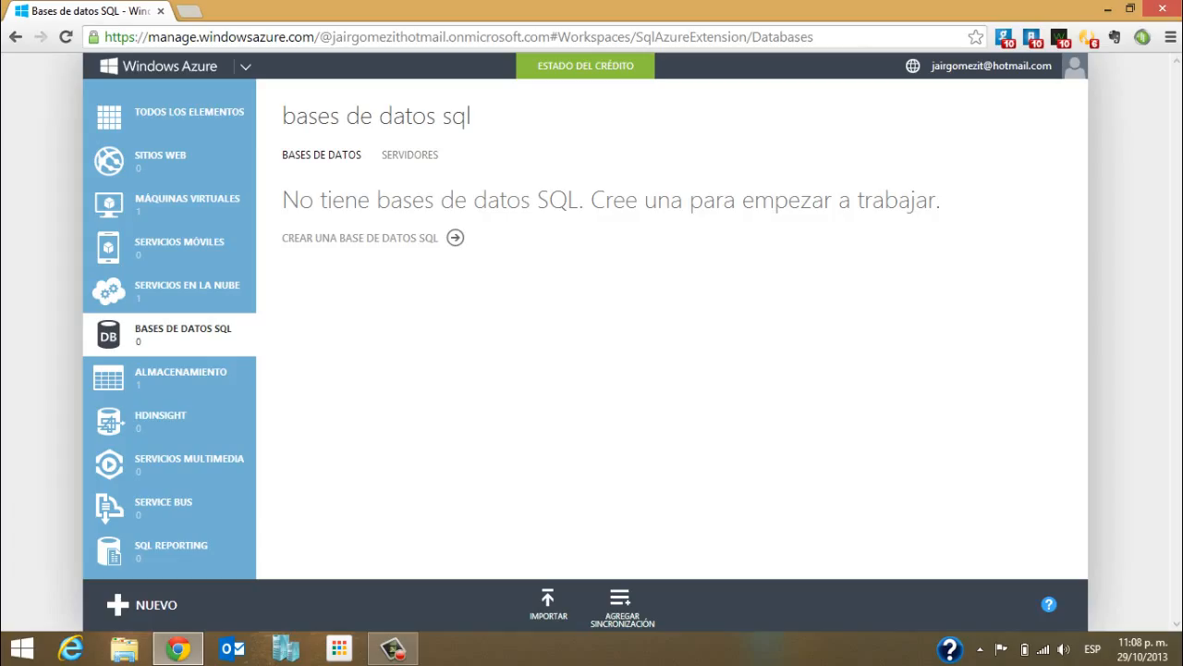
left_click(410, 155)
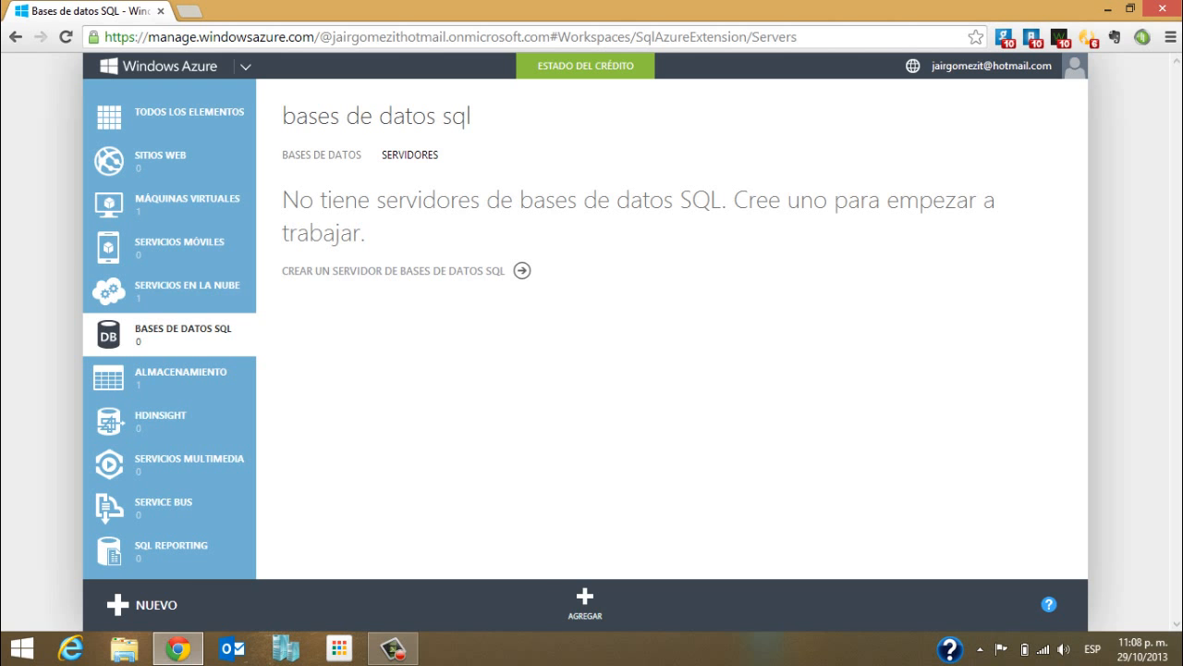
left_click(322, 155)
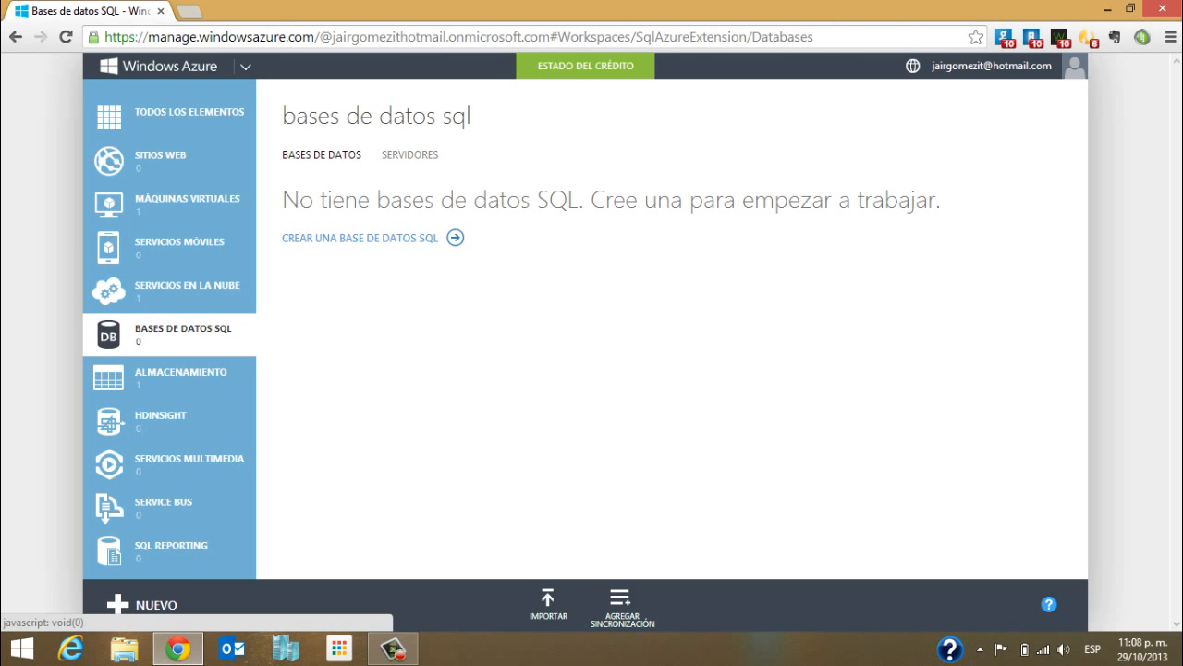
left_click(361, 238)
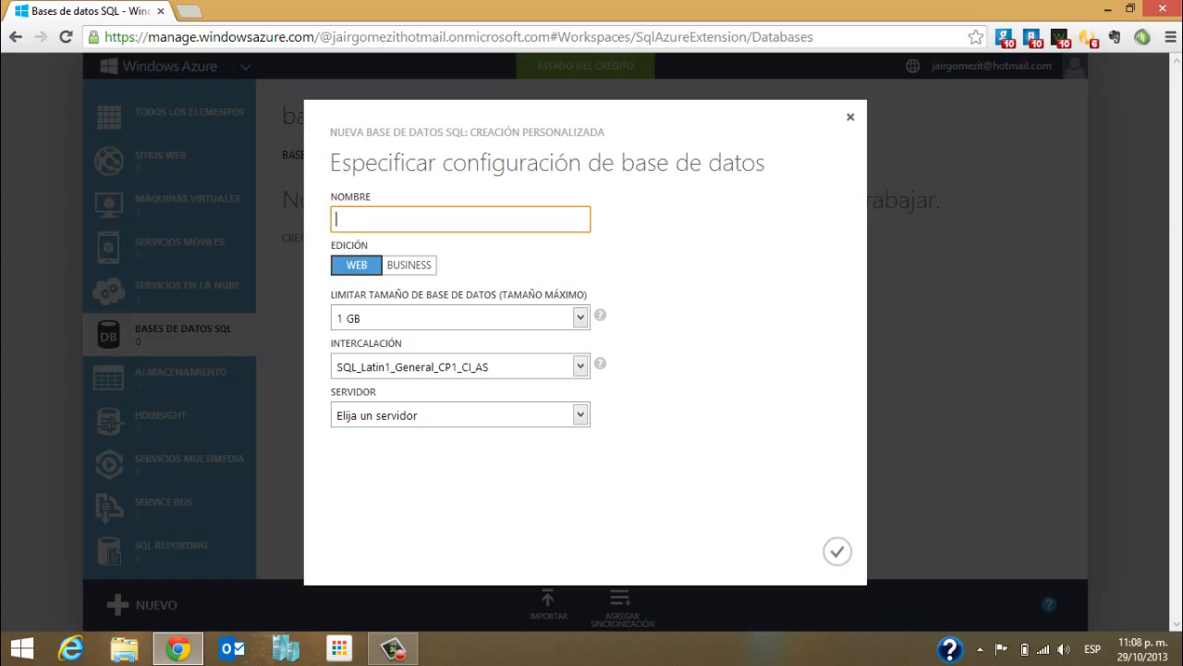
type("DBAplic")
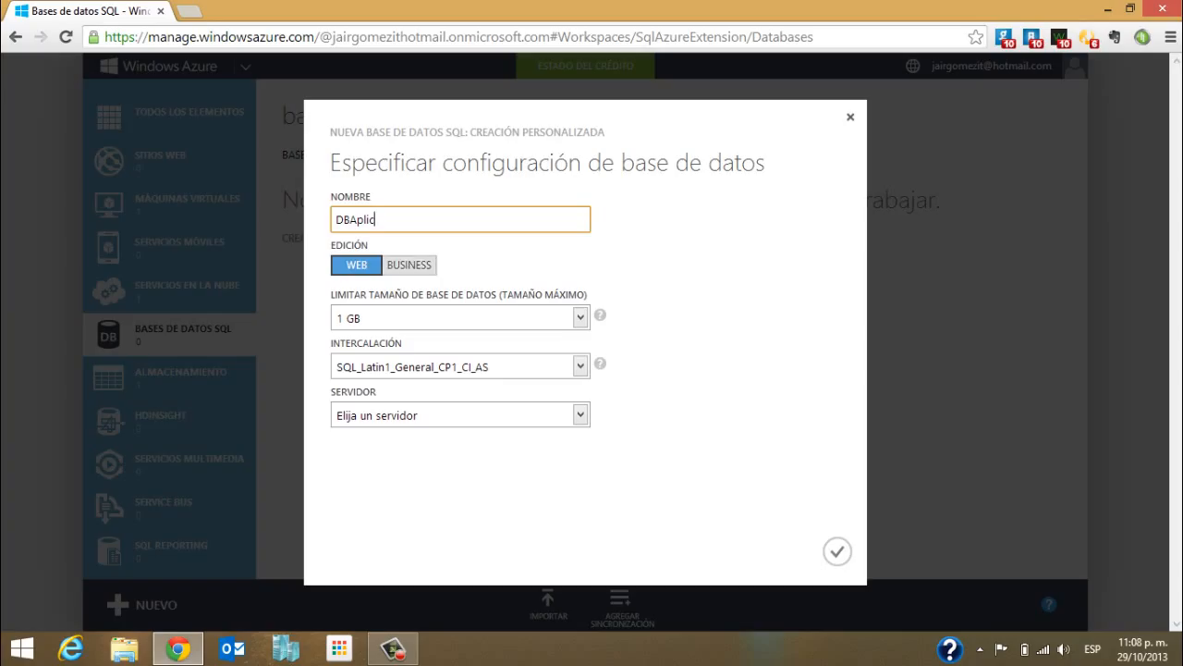
Step: Compare the maximum size options of the Business and Web editions, finishing with the Web edition selected
left_click(408, 264)
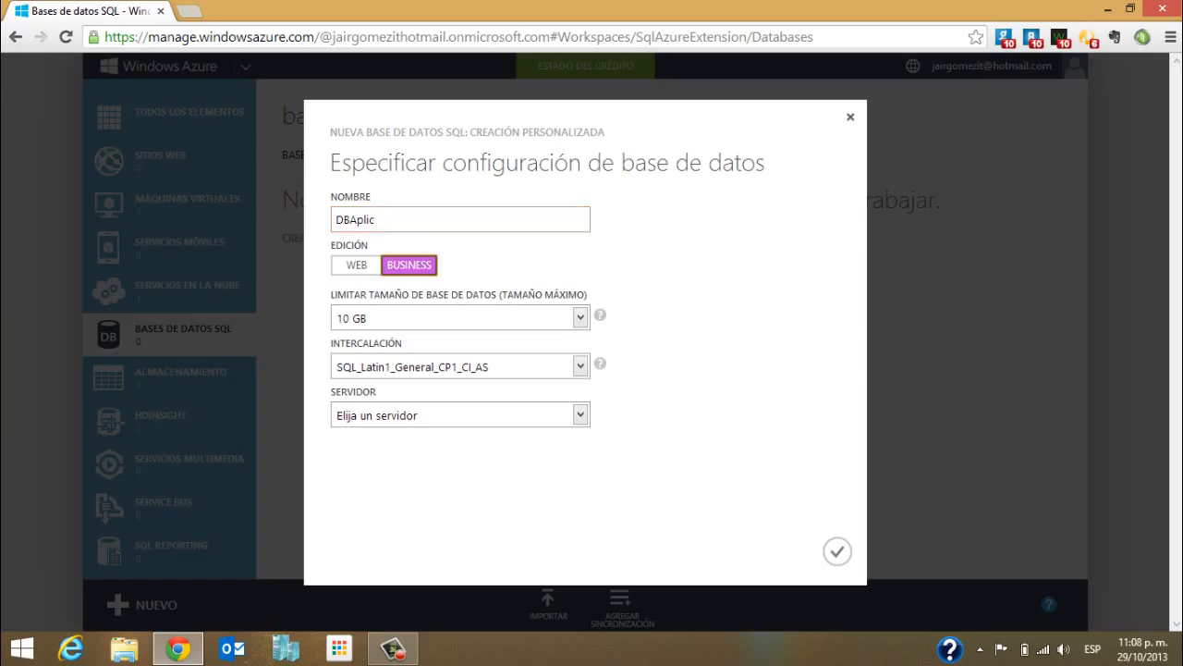
left_click(356, 265)
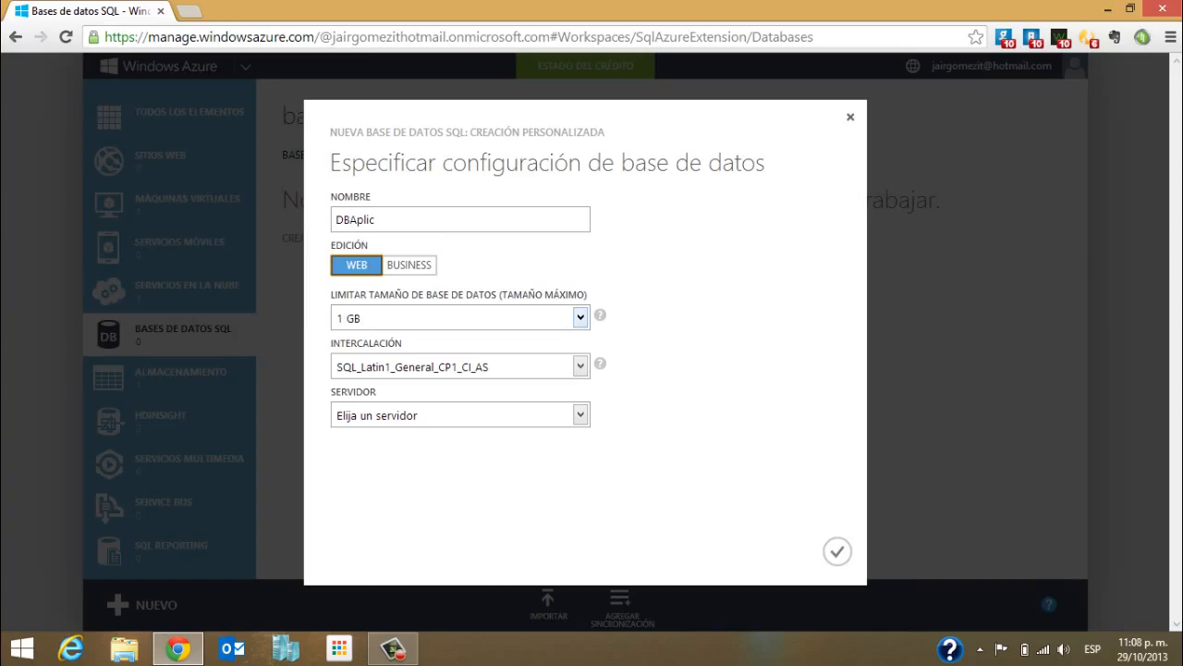
left_click(580, 317)
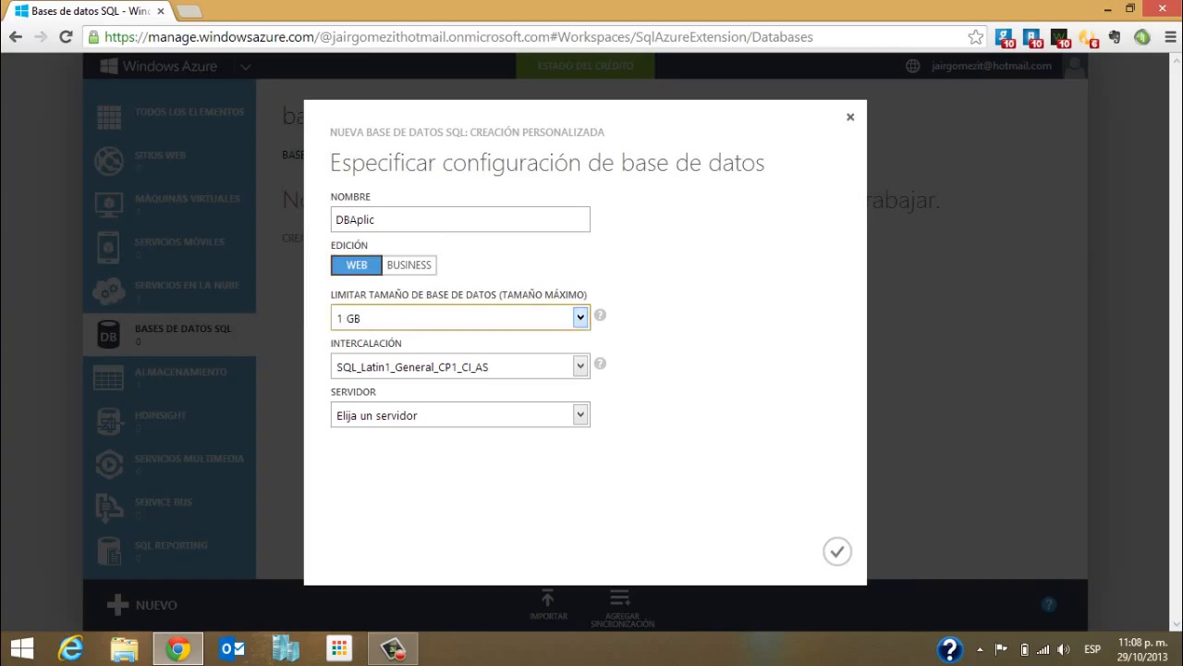
left_click(581, 317)
left_click(408, 265)
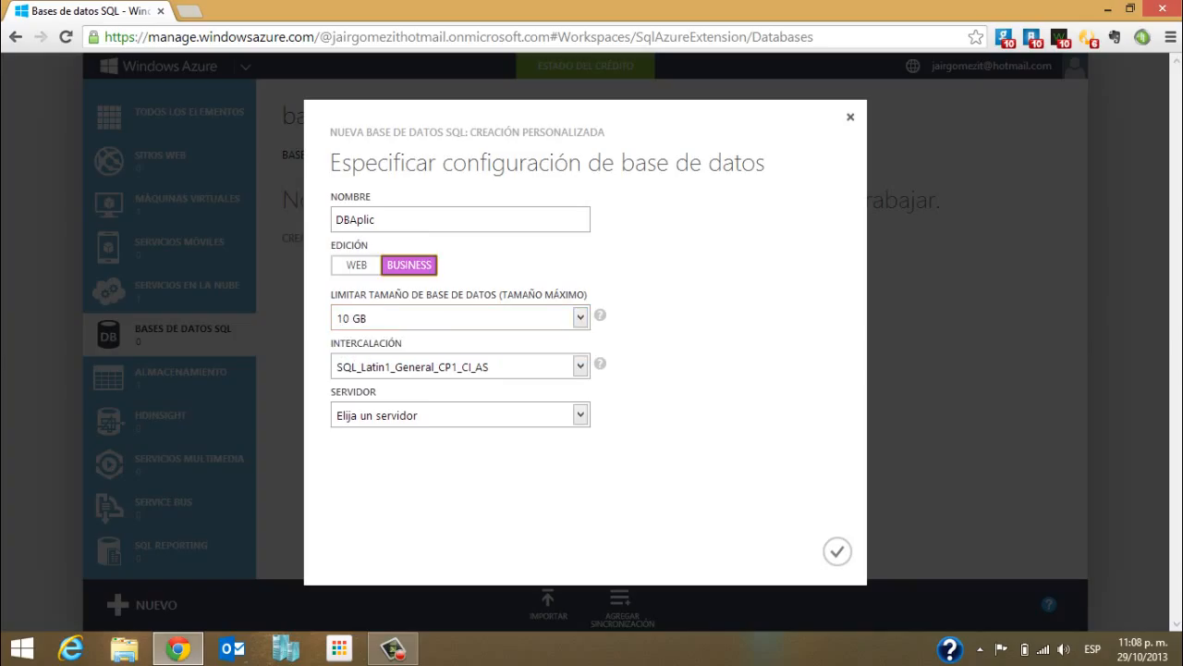
left_click(580, 317)
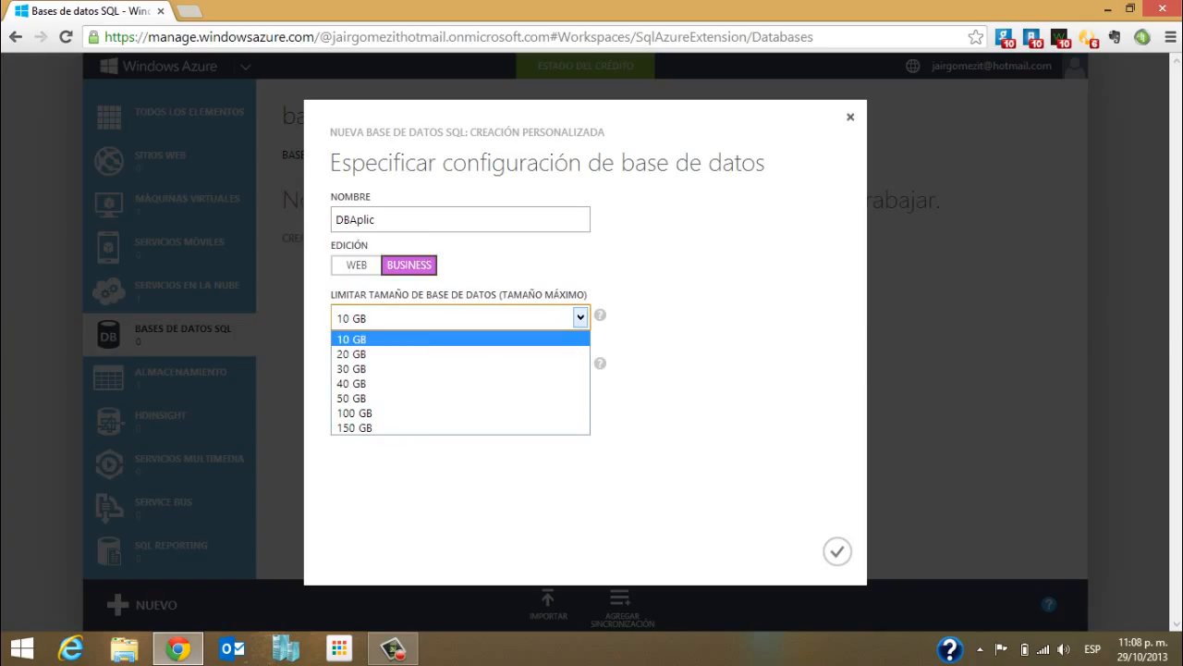
left_click(581, 317)
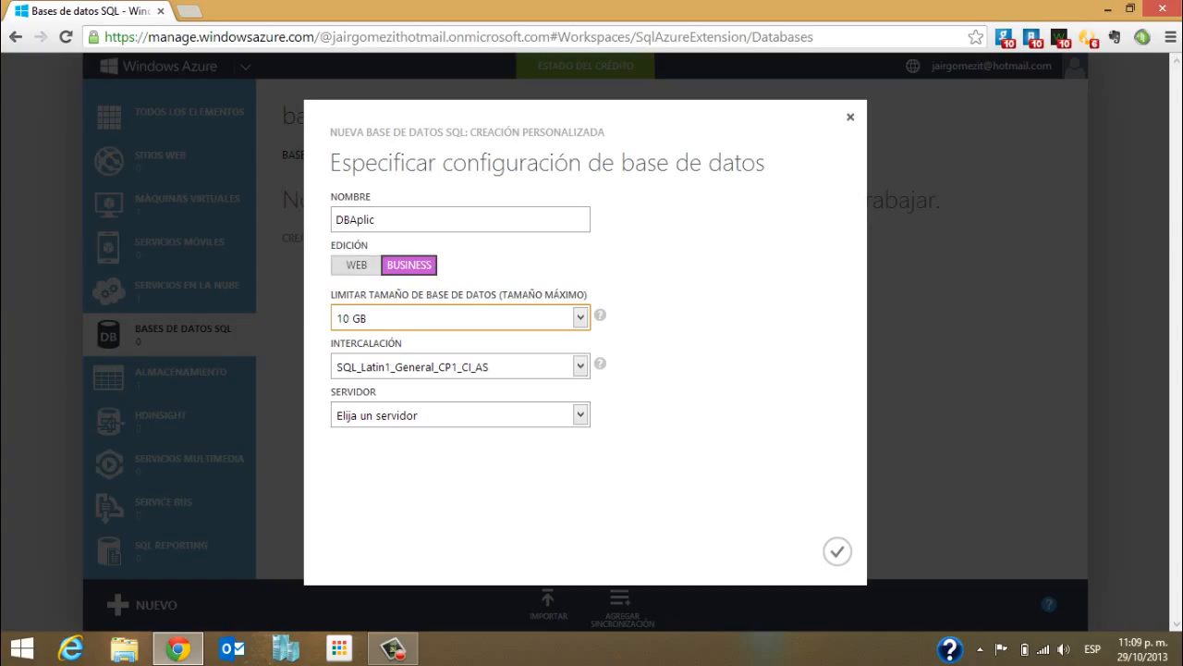
left_click(356, 264)
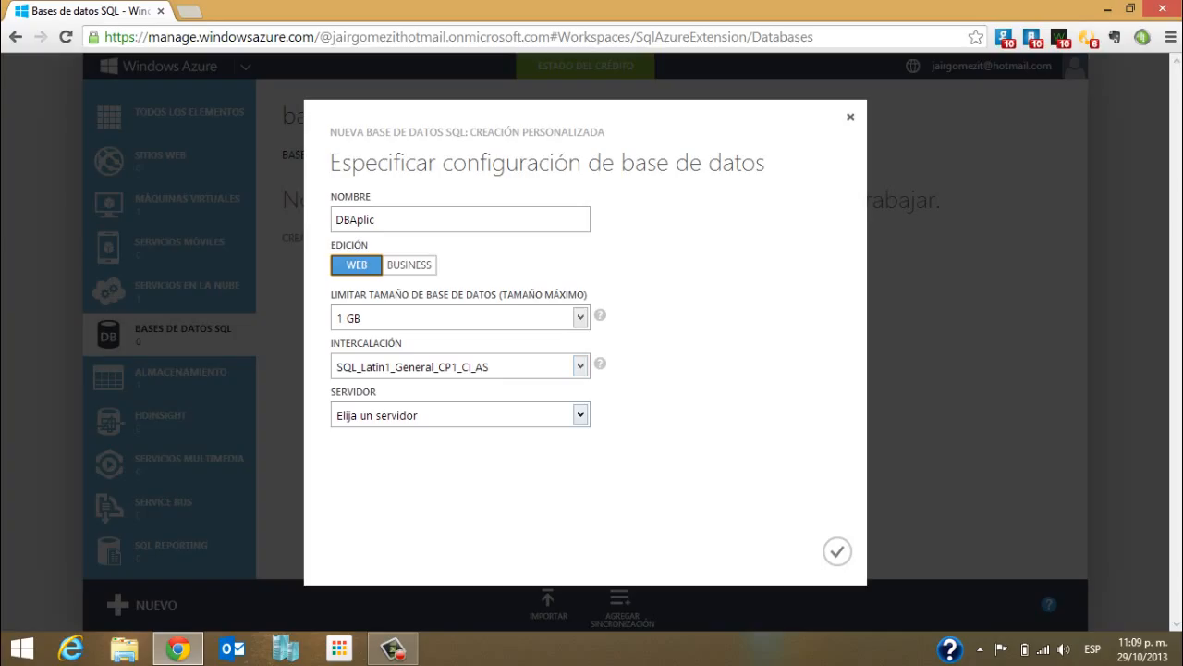
Step: Assign the database to a new SQL database server and proceed to the server configuration
left_click(579, 415)
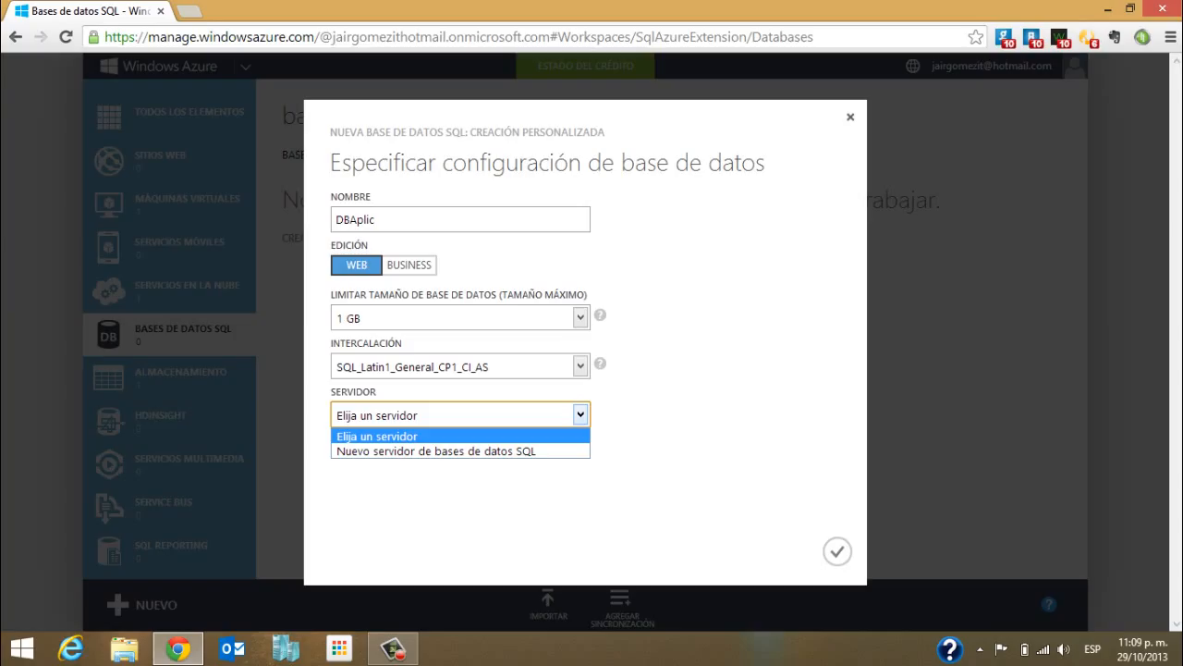
key("Down")
key("Return")
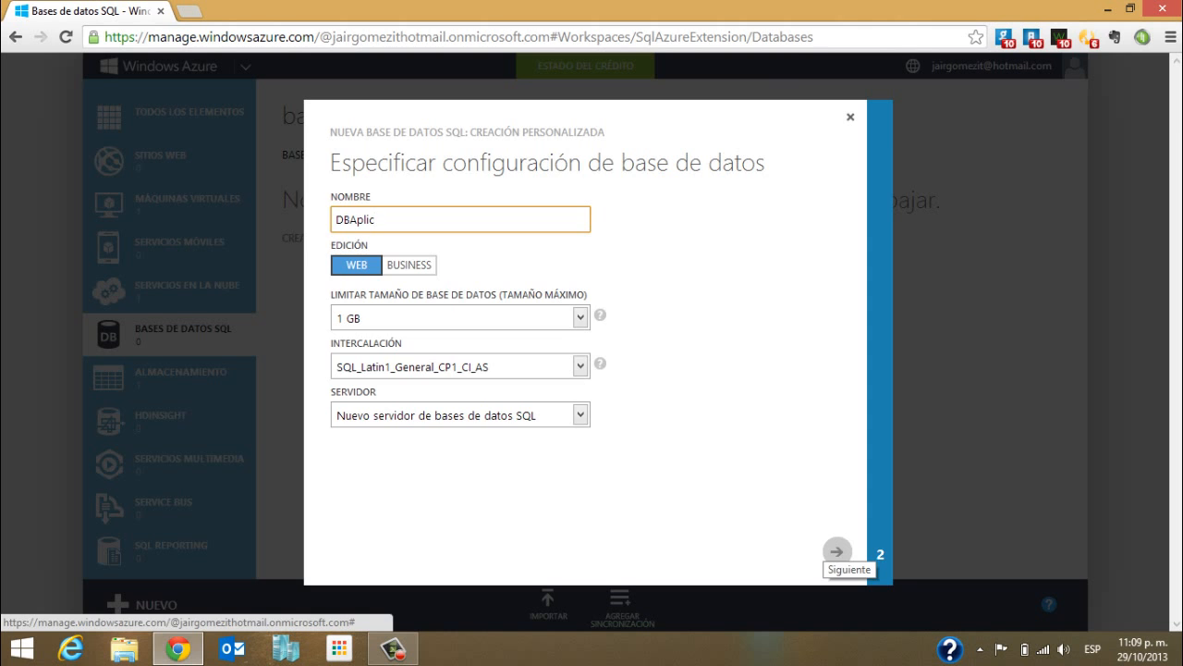
left_click(836, 551)
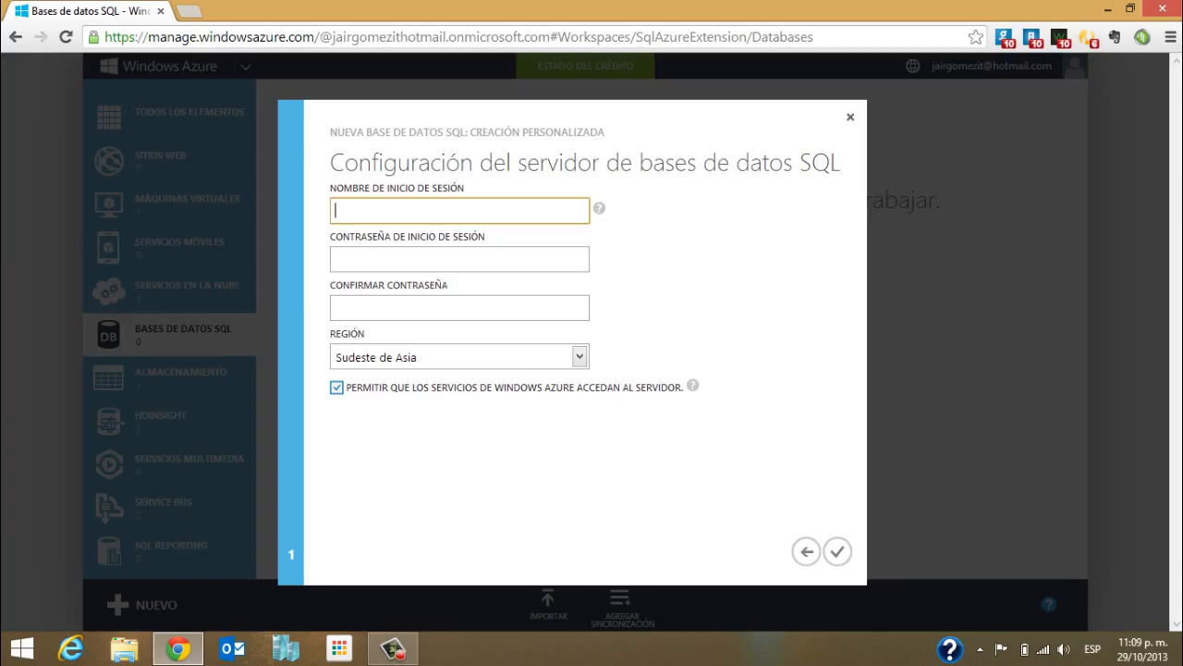
Step: Enter the new server's login name and login password, and repeat the password in the confirmation field
type("jair")
key("Tab")
key("Tab")
type("••••••••••••")
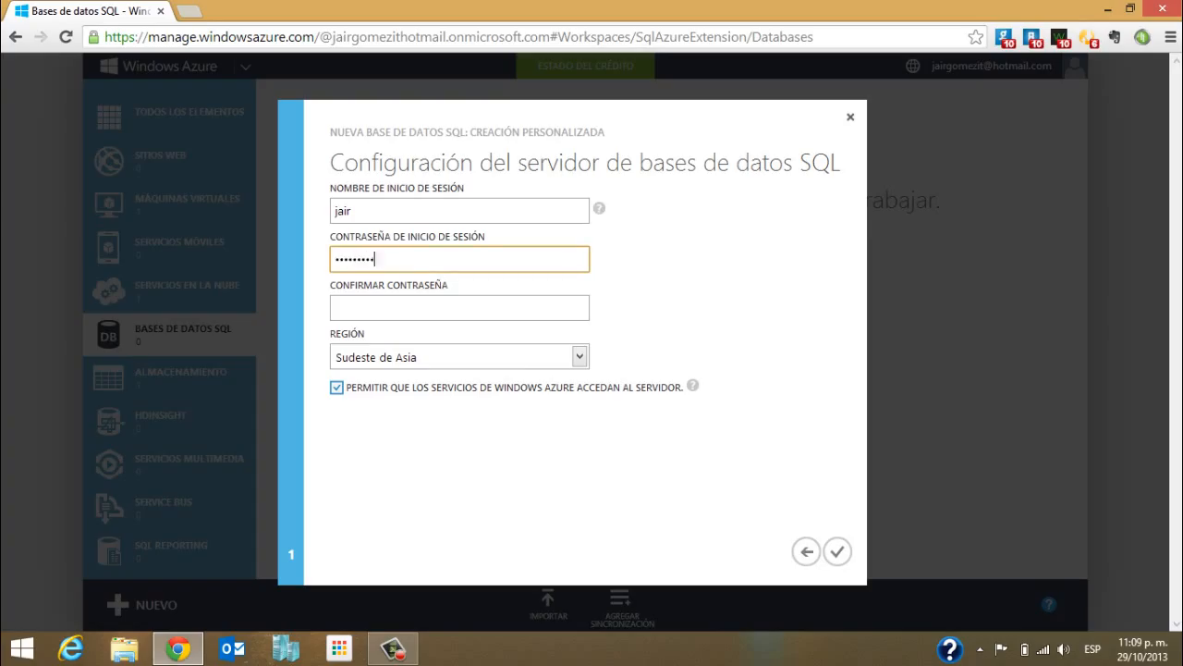
key("Tab")
type("••••••••")
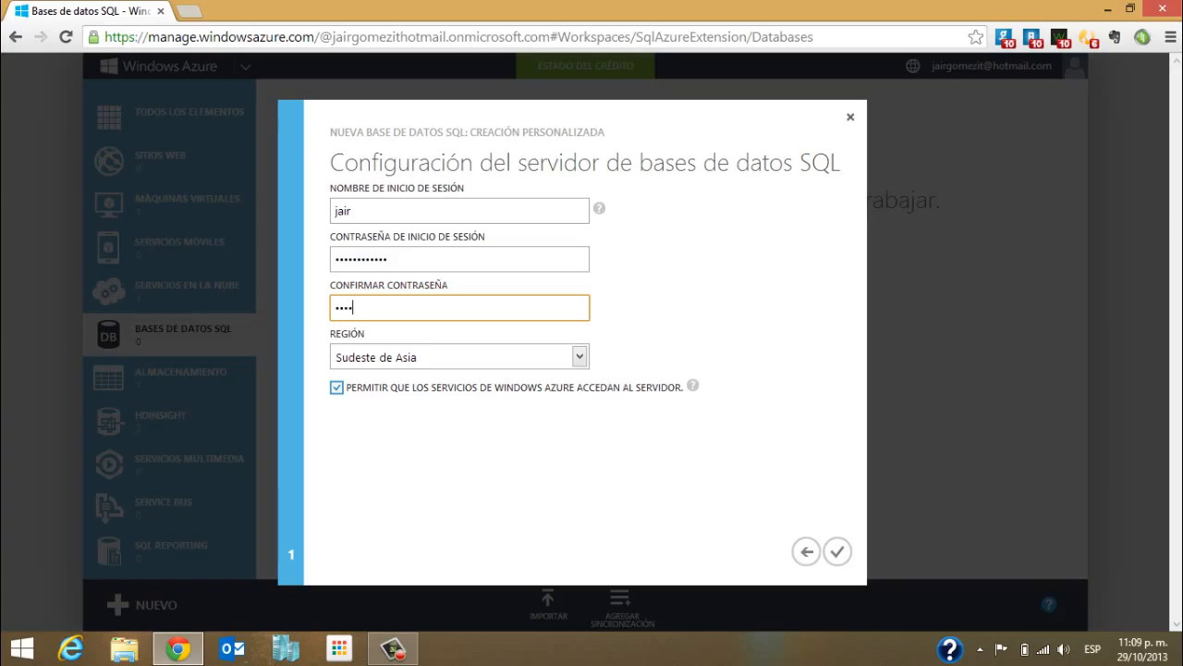
type("••••")
Step: Review the available server regions, keep Sudeste de Asia, and create the database
left_click(580, 357)
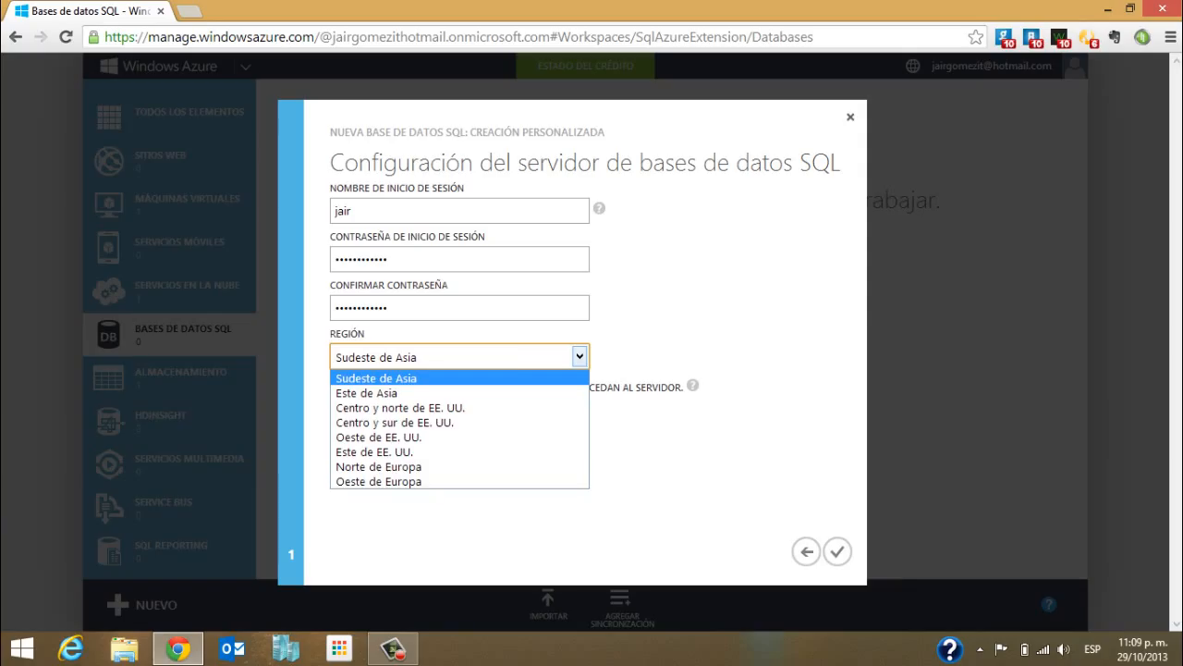
left_click(580, 357)
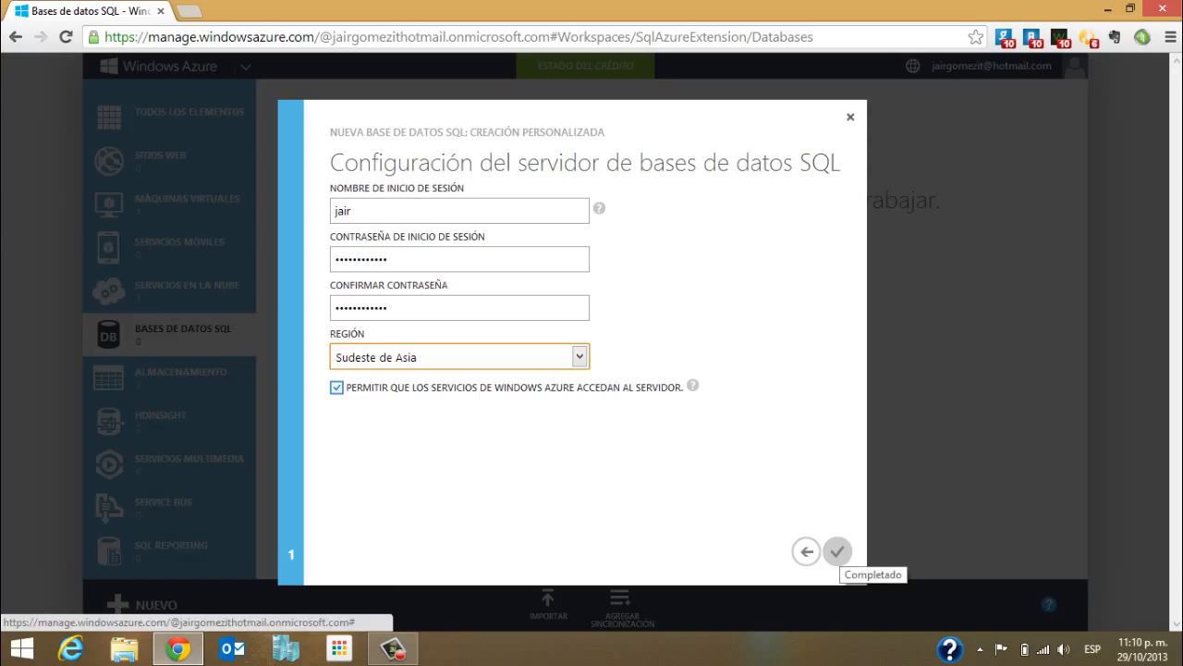
left_click(836, 552)
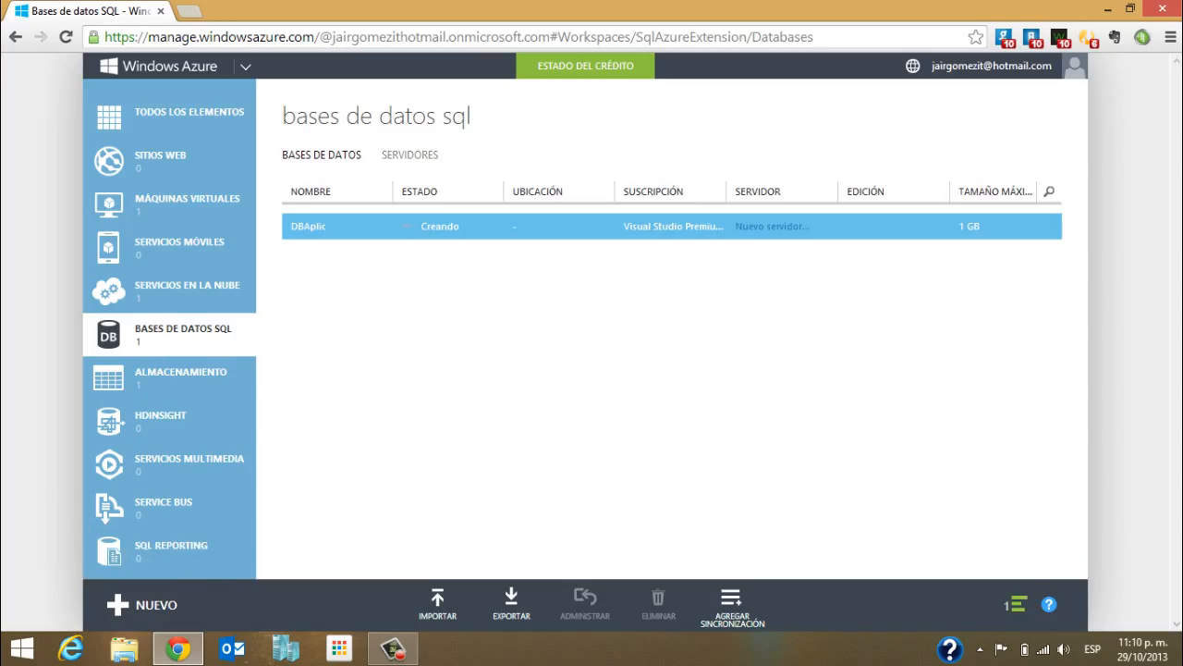
Step: Acknowledge the database creation notification and check the new server in the servers list before returning to the databases
left_click(1017, 605)
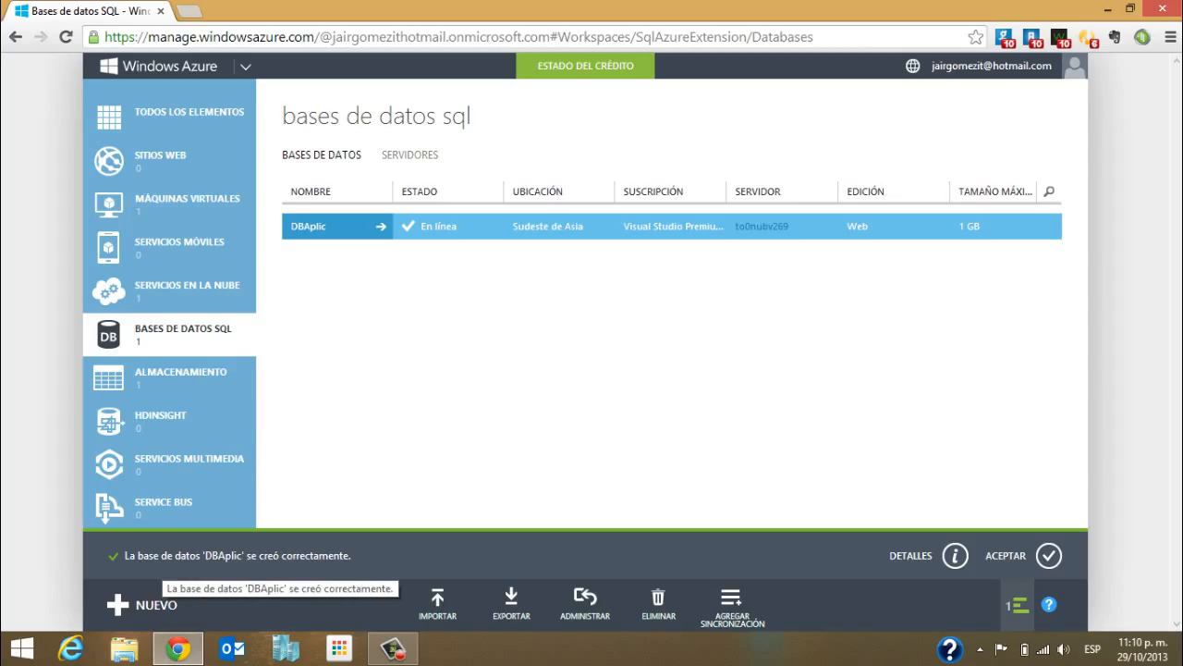
left_click(1049, 556)
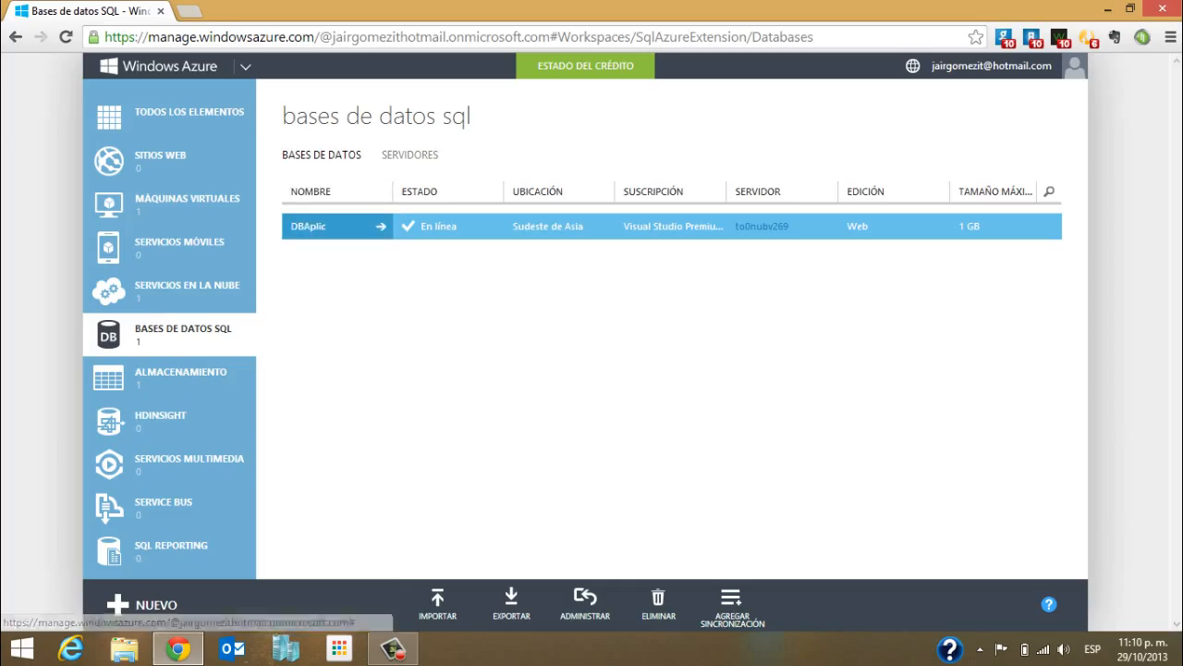
left_click(410, 155)
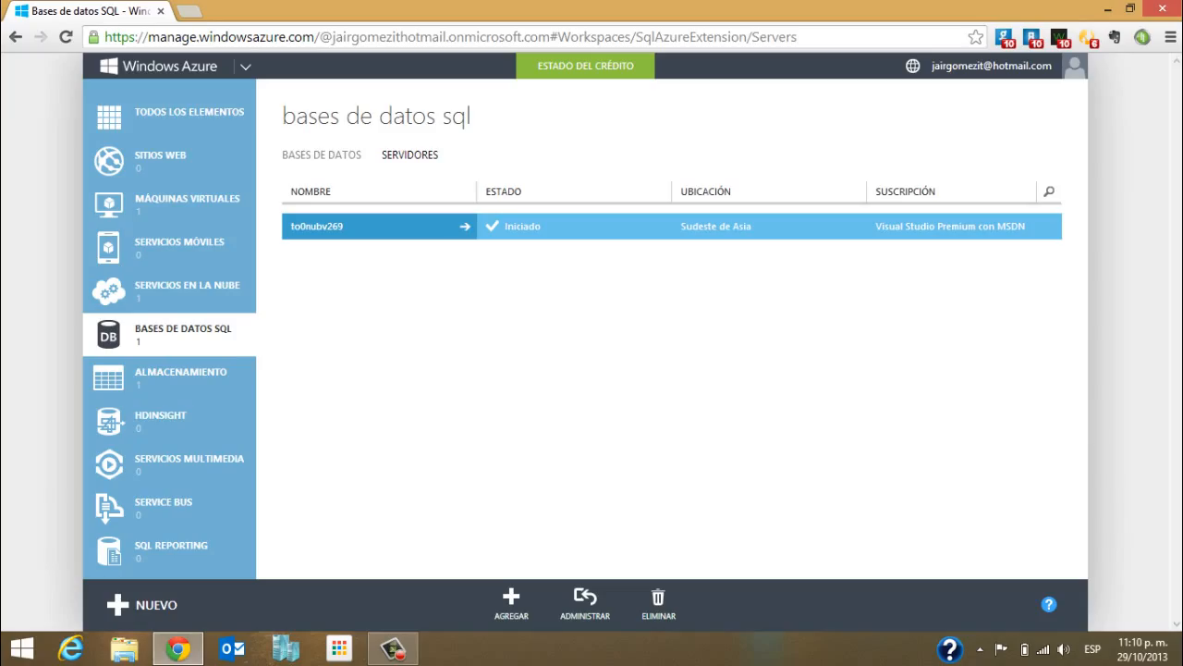
left_click(322, 155)
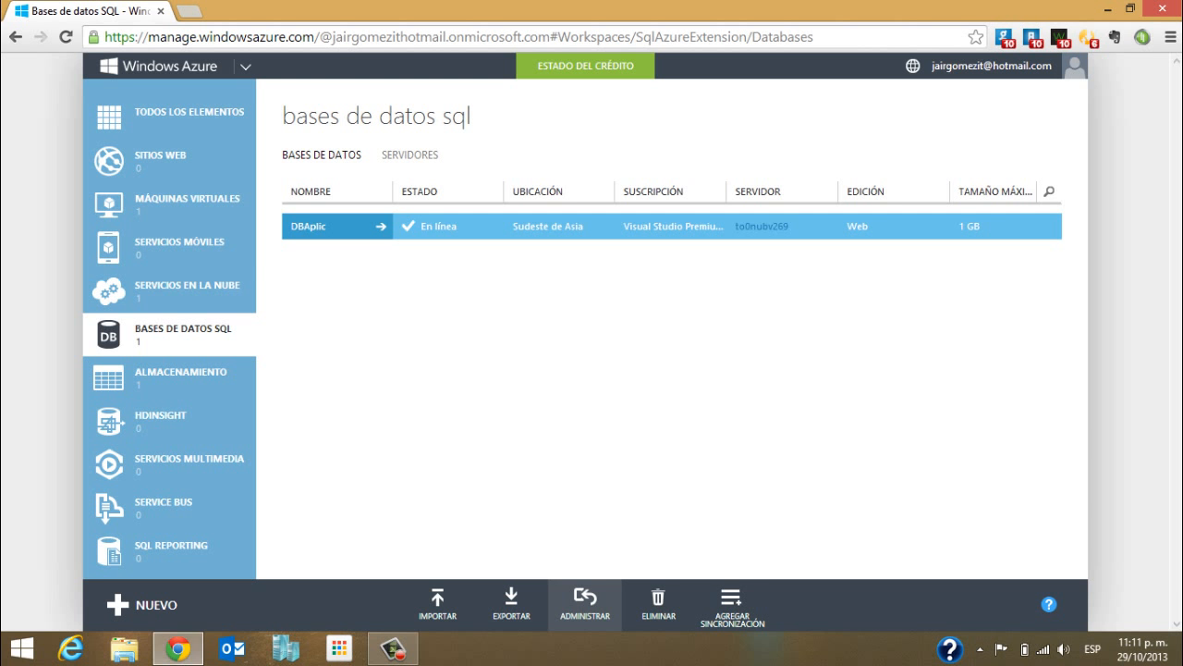
Step: Open DBAplic for administration, adding the current IP address to the server's firewall rules
left_click(586, 605)
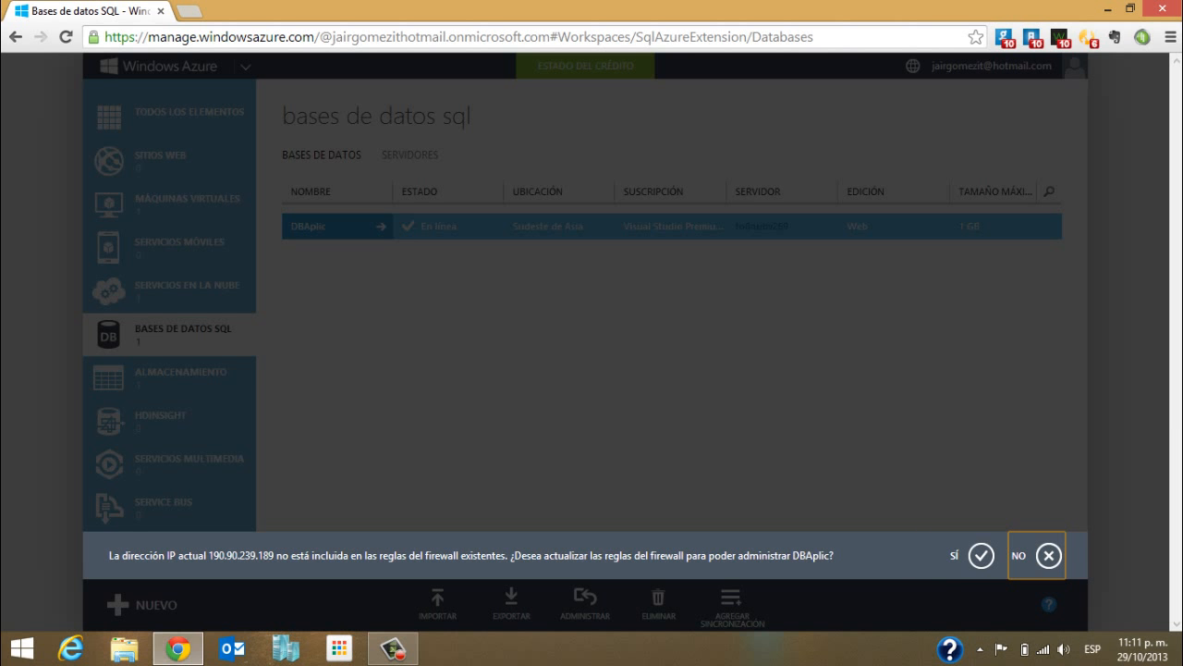
left_click(981, 555)
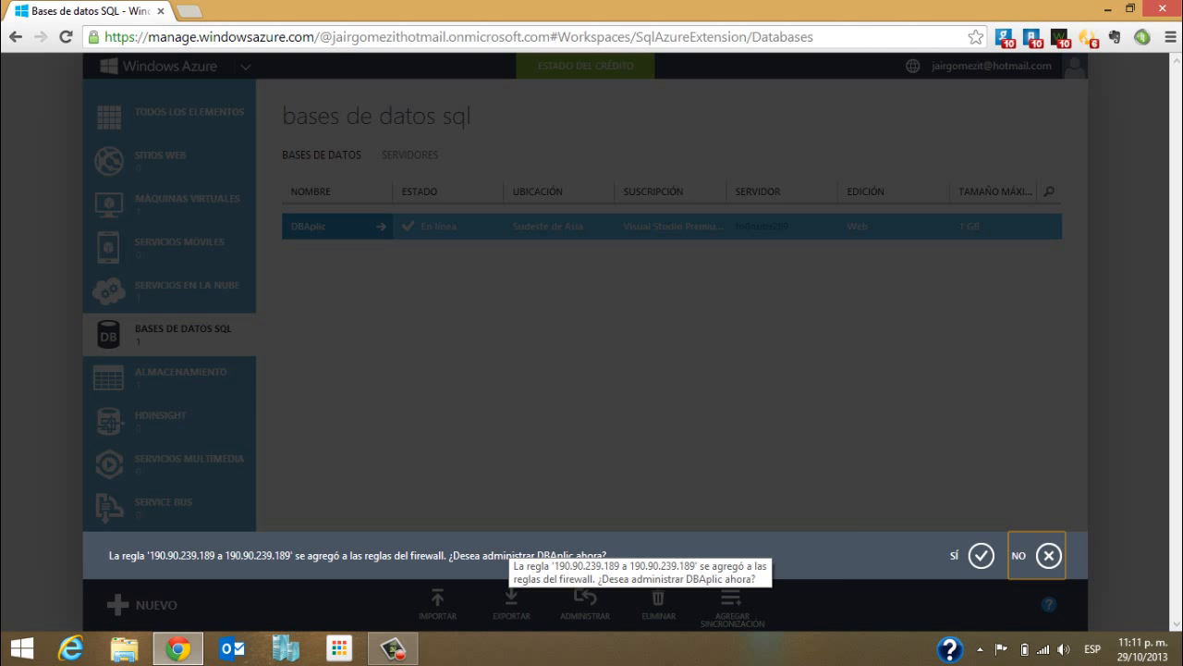
left_click(981, 556)
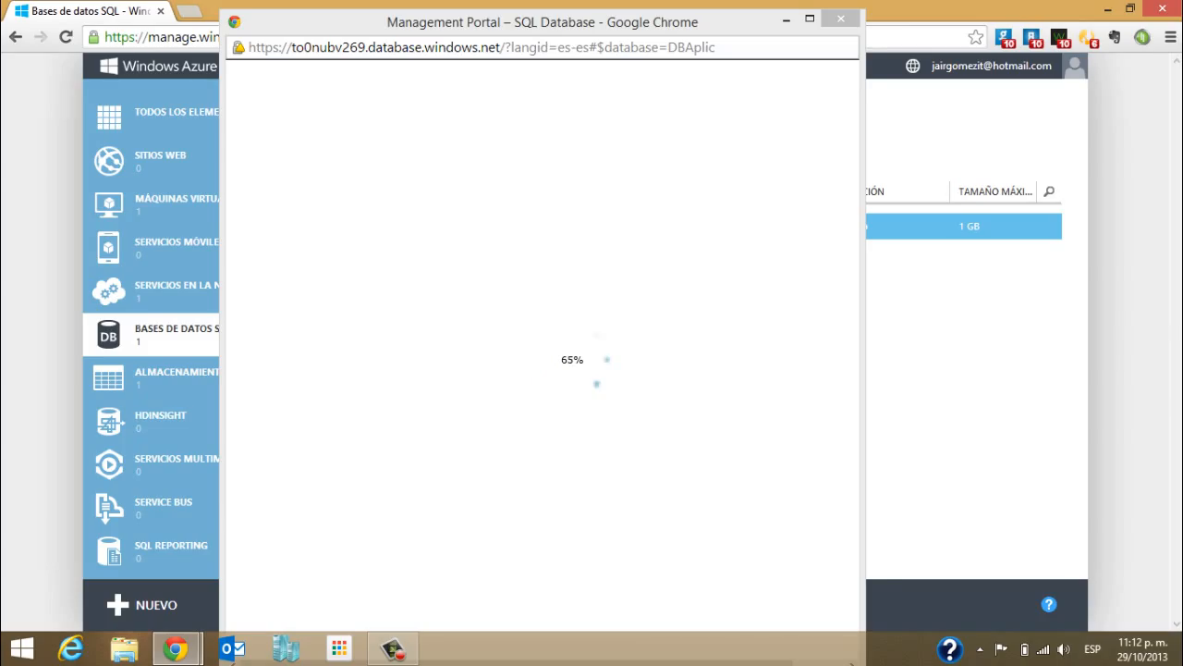
Step: Set the management window aside and start another custom SQL database, choosing the existing server in Sudeste de Asia
left_click(786, 18)
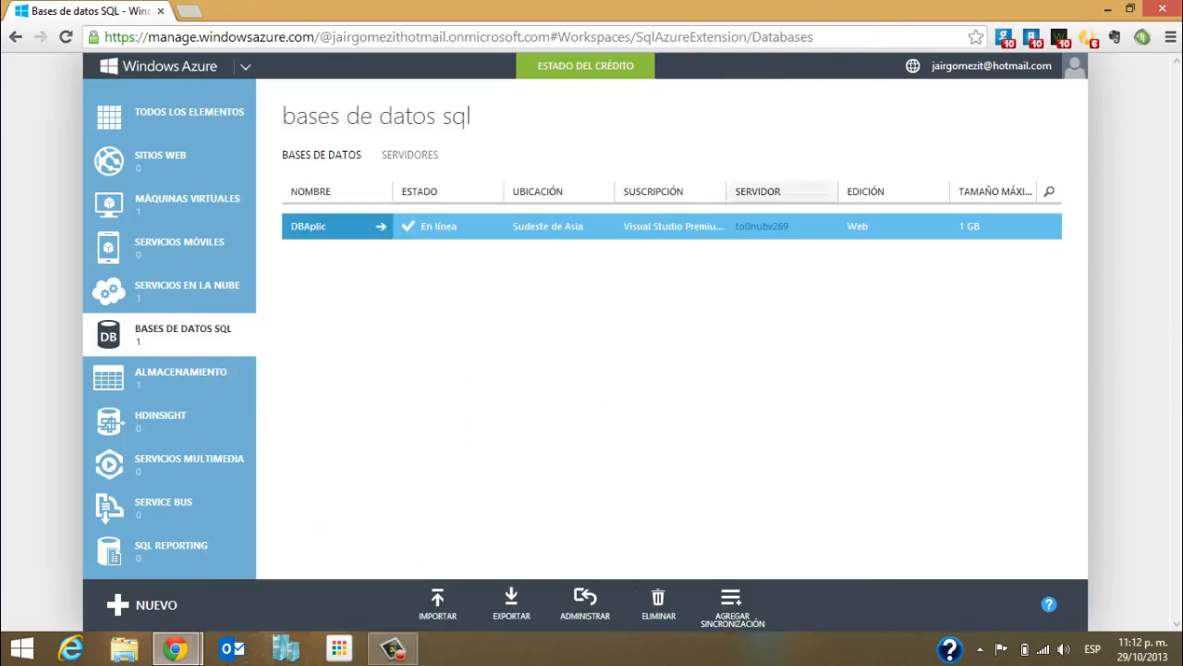
left_click(129, 605)
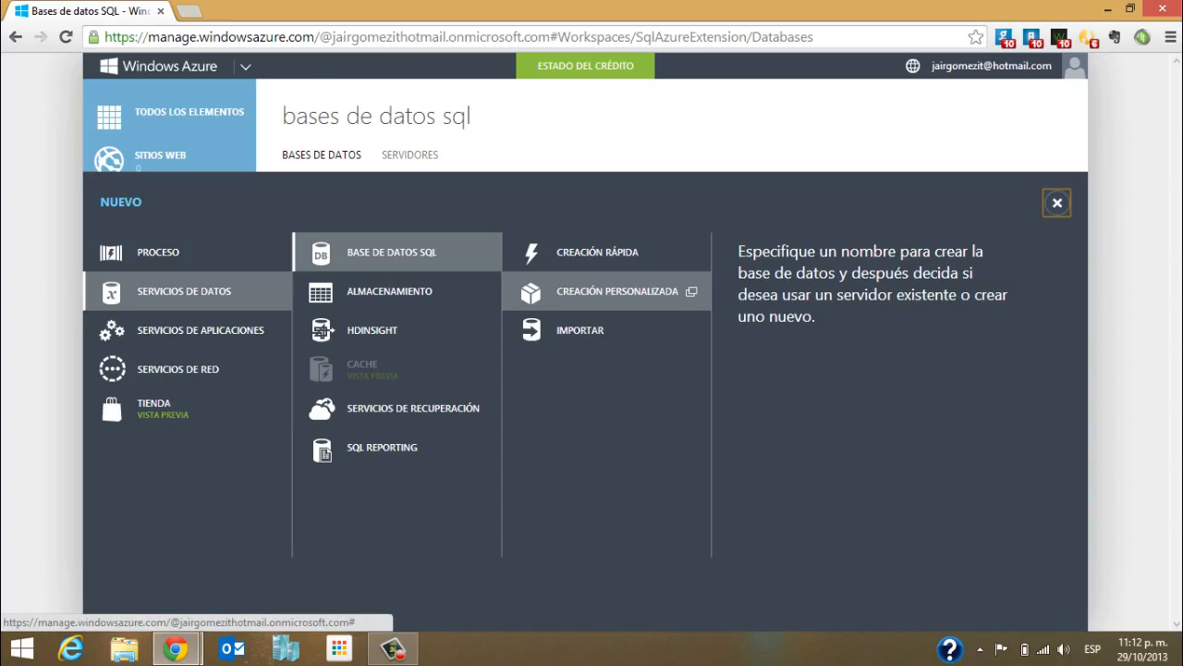
left_click(610, 291)
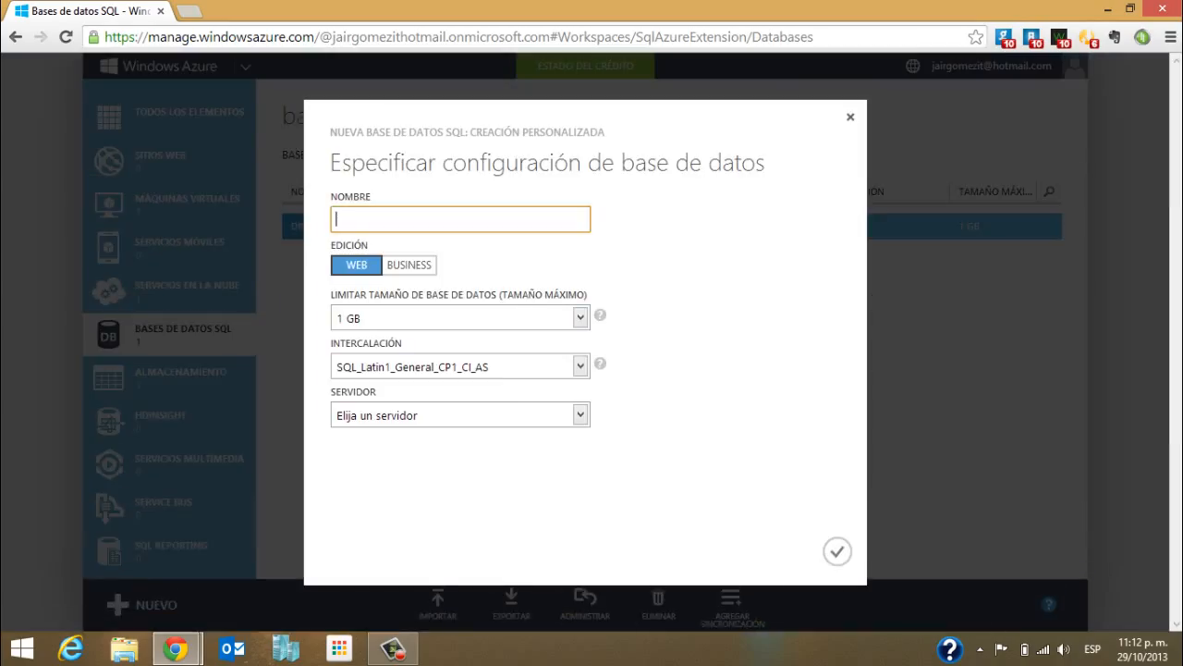
left_click(580, 415)
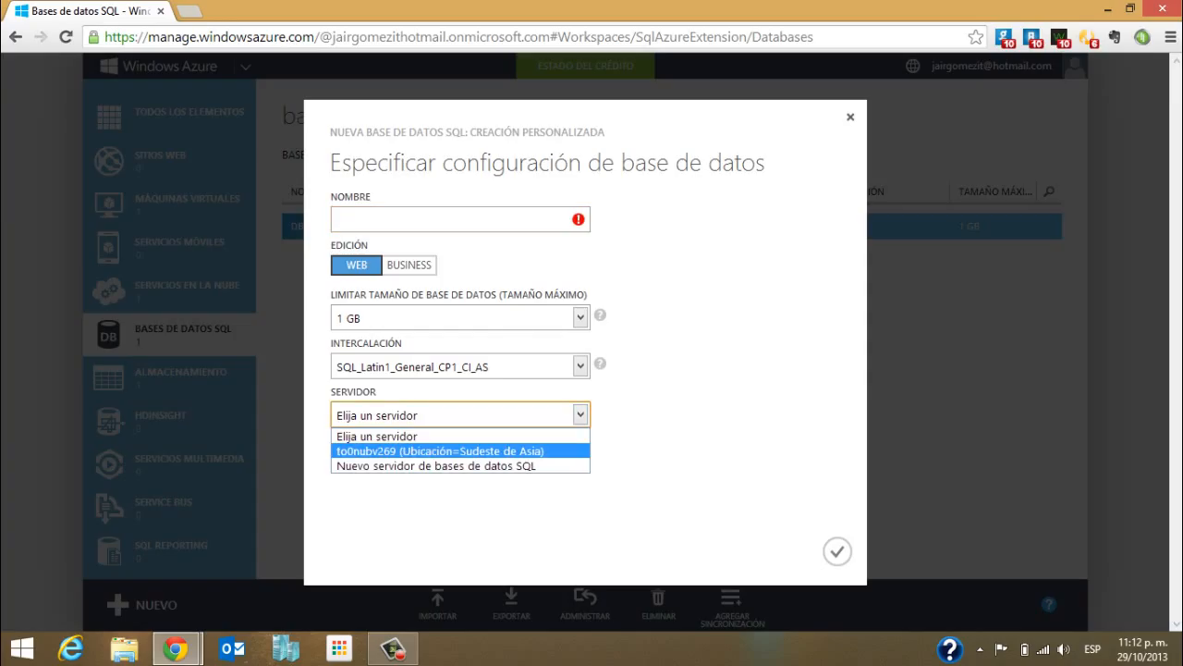
left_click(440, 450)
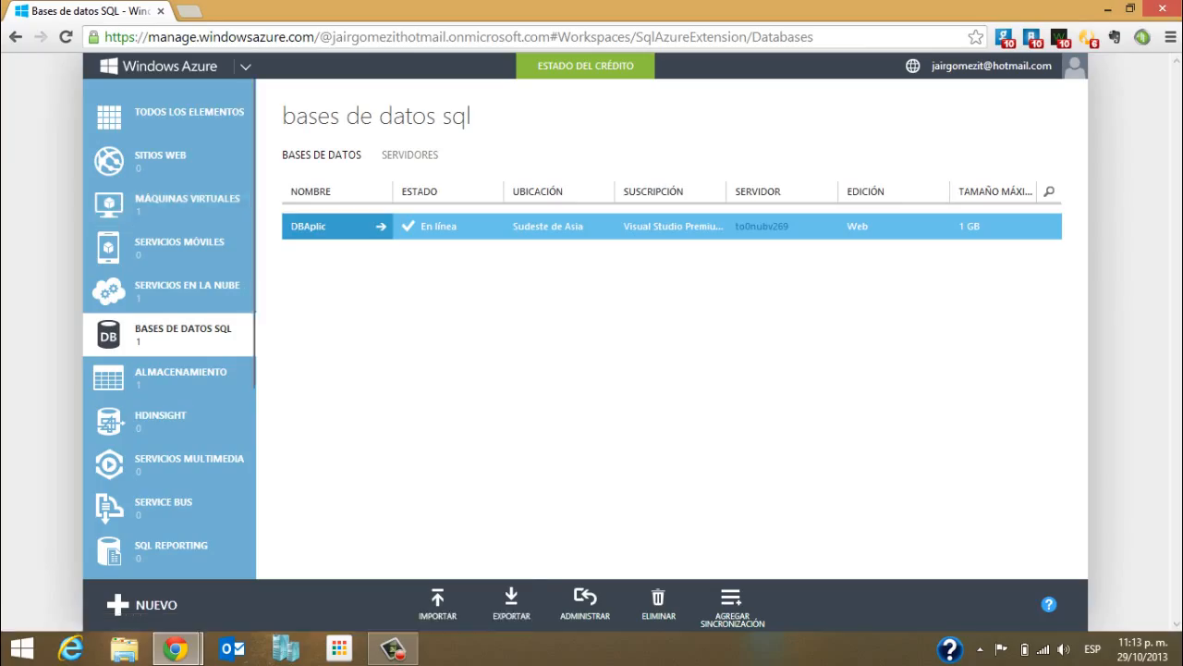
Step: Switch to the DBAplic management window and sign in with the administrator's user name and password
mouse_move(175, 648)
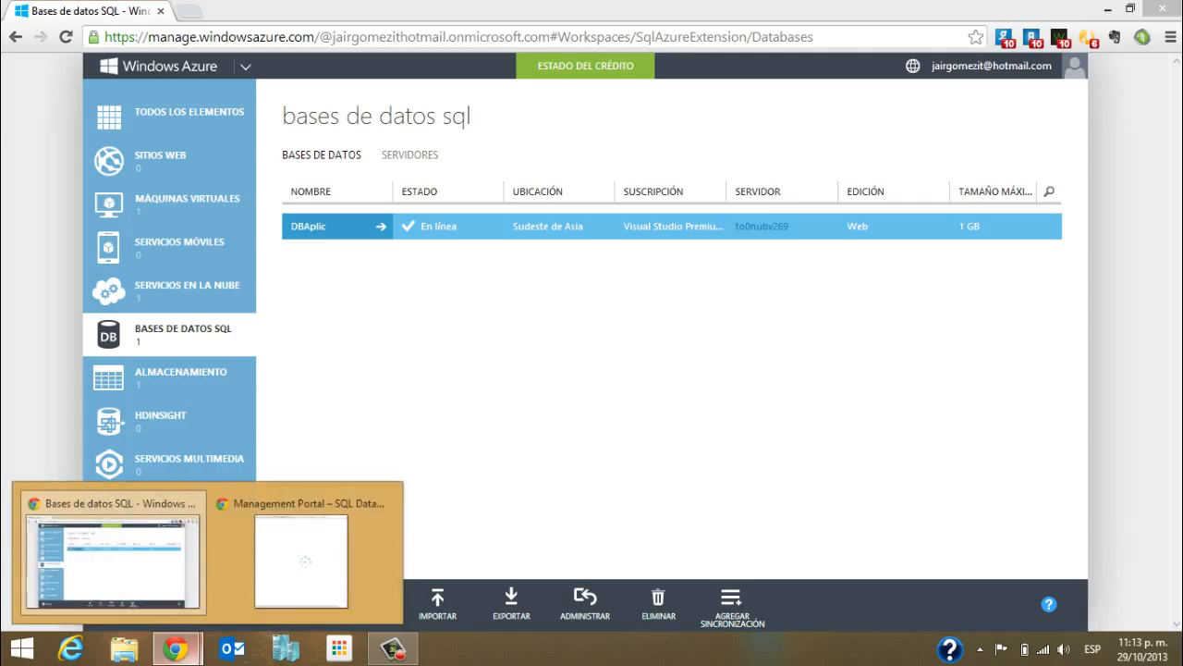
left_click(306, 559)
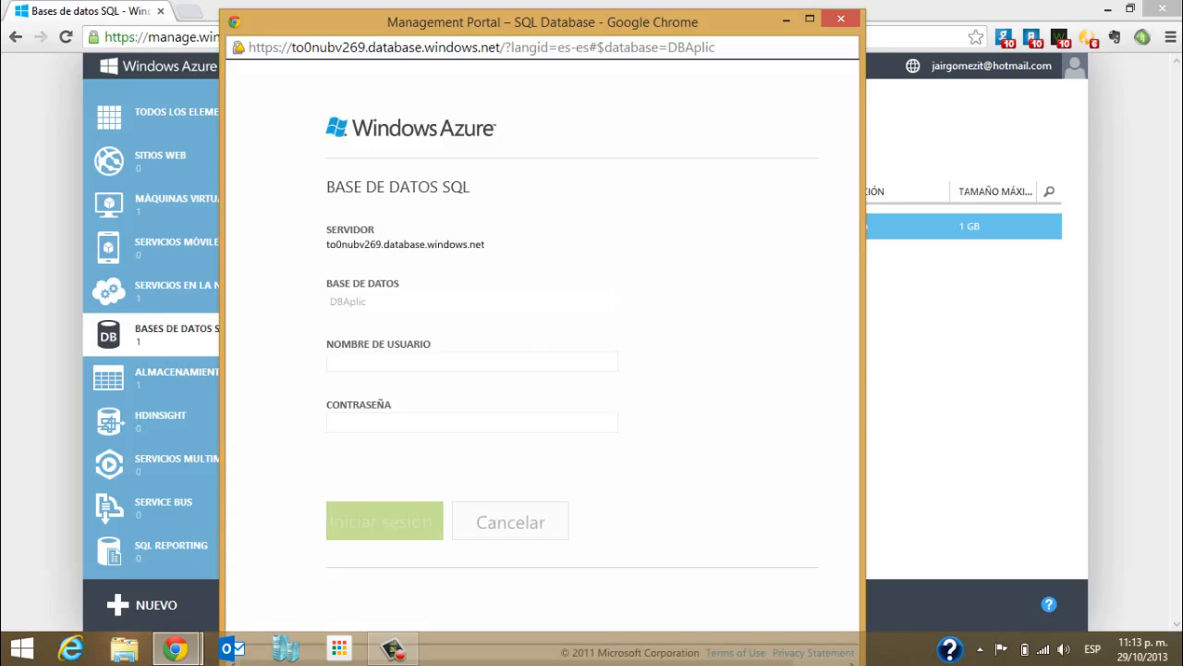
left_click(472, 361)
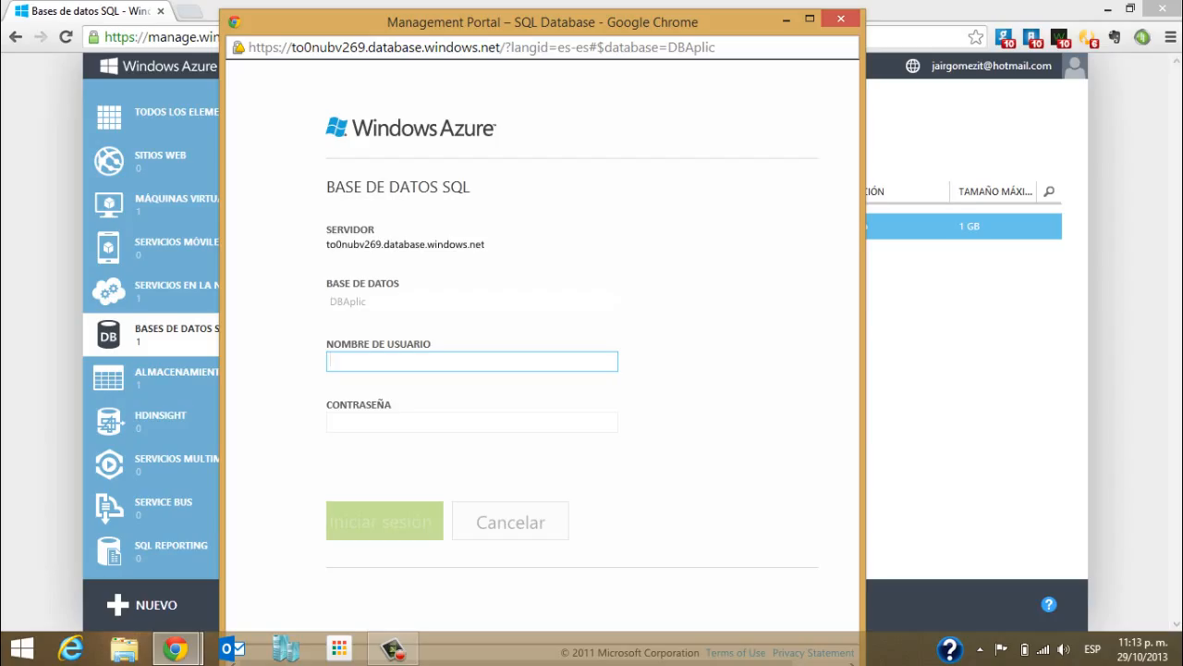
type("jair")
key("Tab")
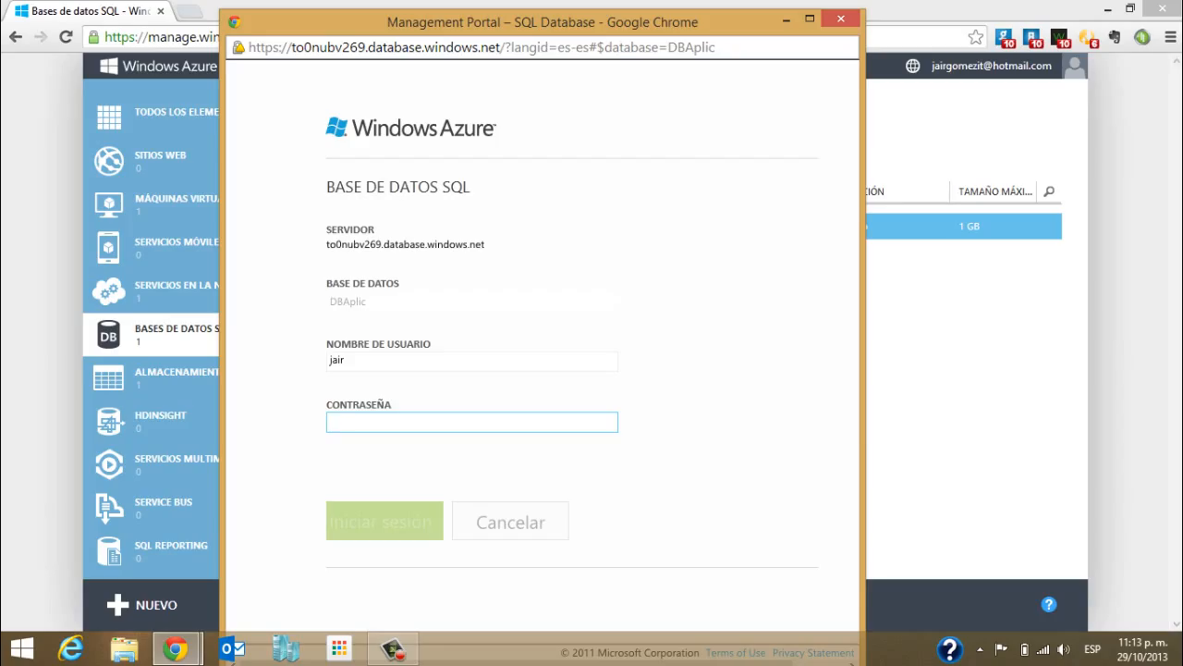
type("****")
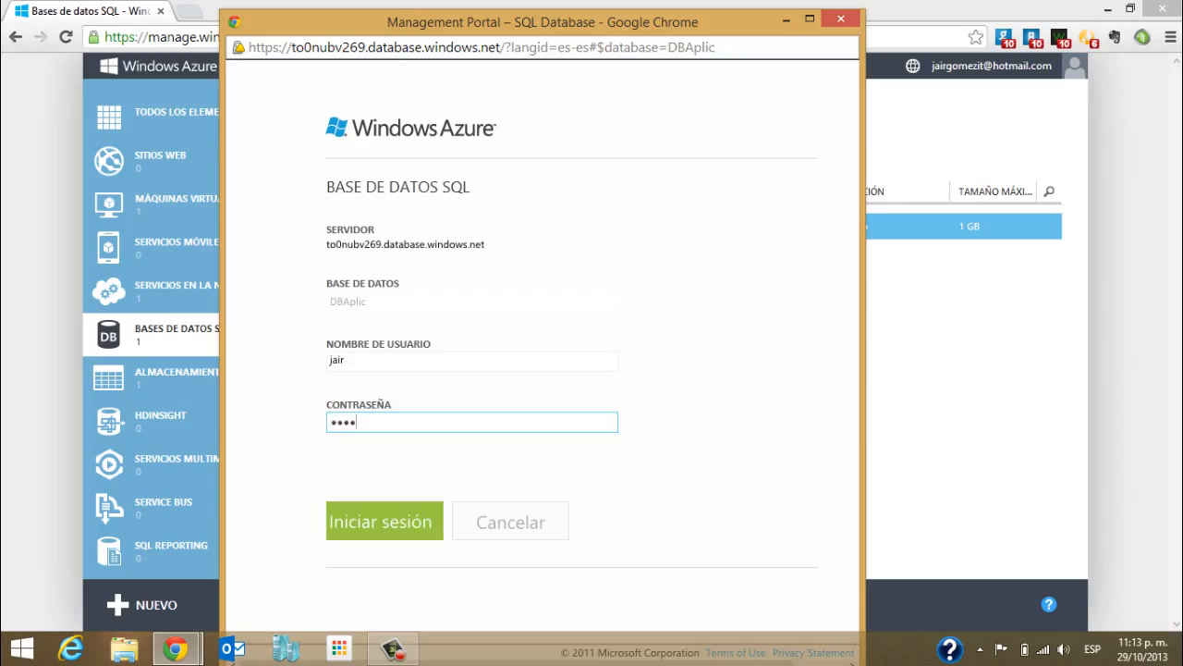
type("********")
key("Return")
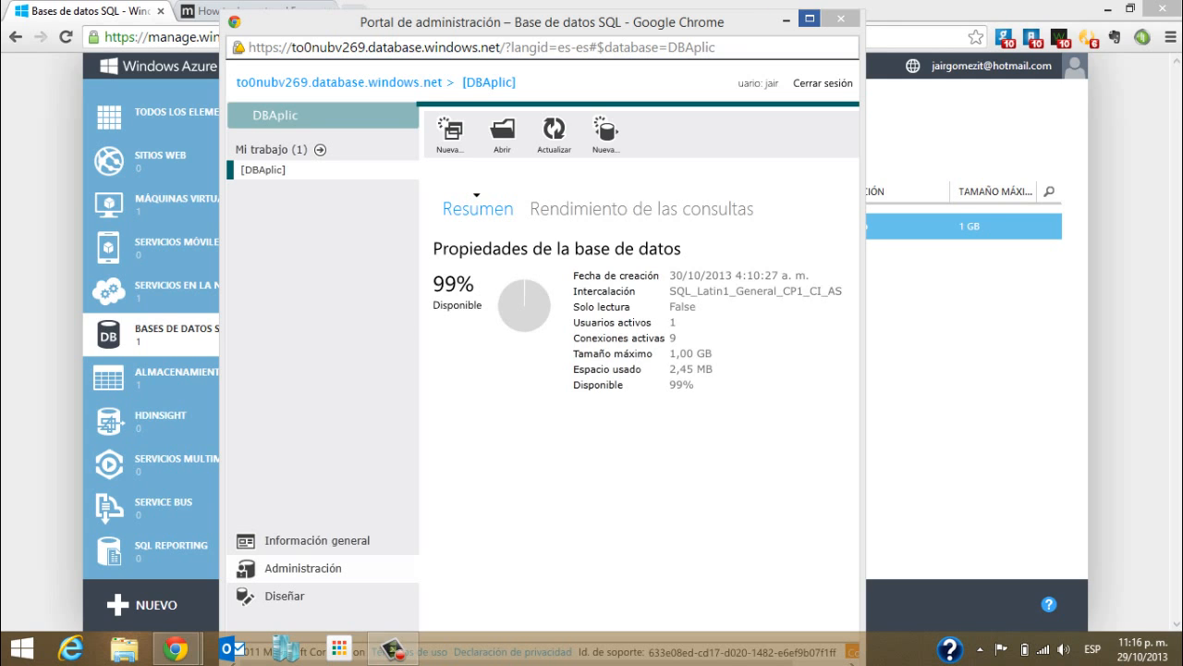
Step: Maximize the management window and review DBAplic's query performance and the overview of open work items
left_click(809, 19)
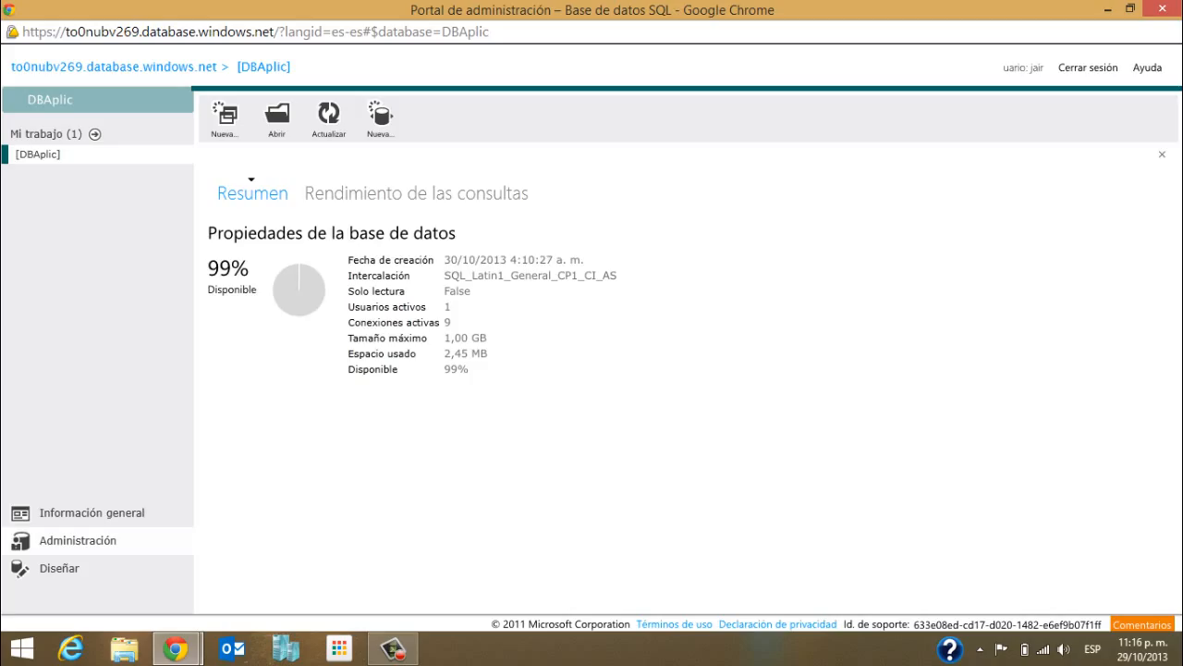
left_click(416, 193)
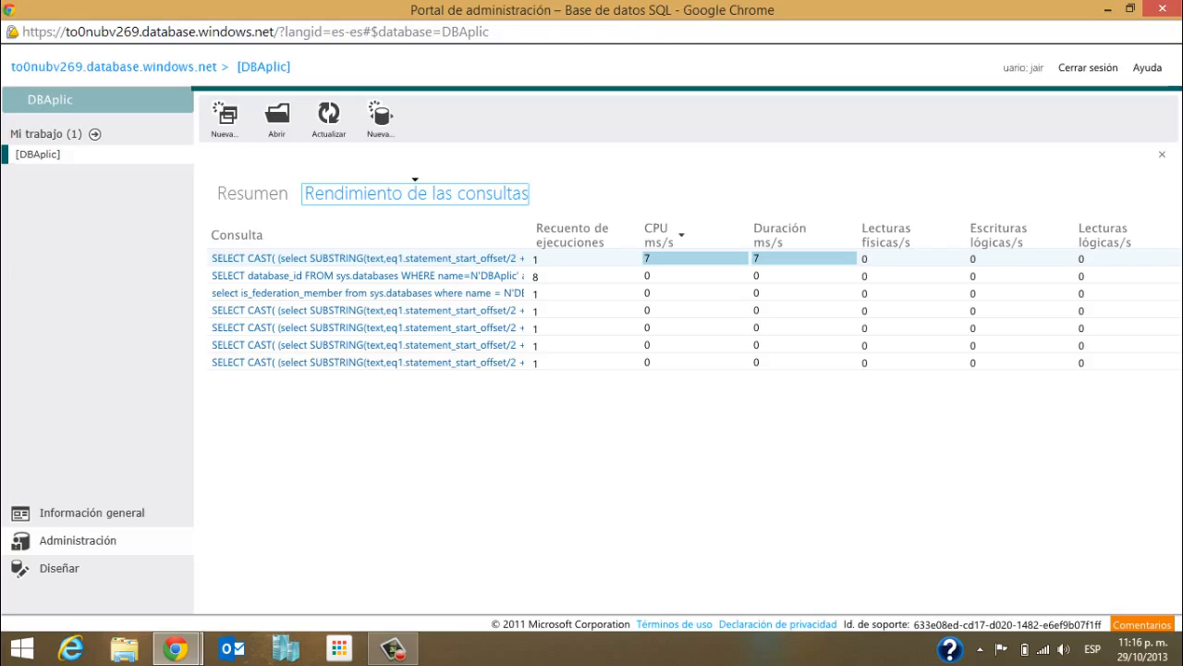
left_click(94, 134)
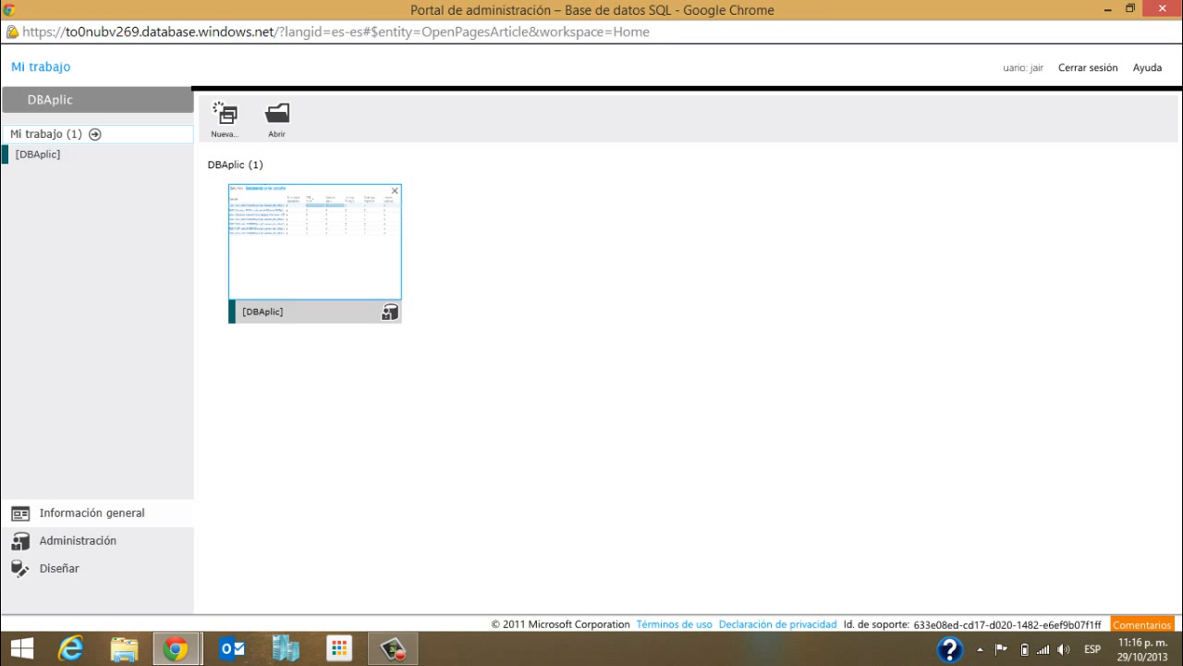
Step: Reopen DBAplic from the work overview and create a blank query, leaving it open while returning to the database
left_click(315, 244)
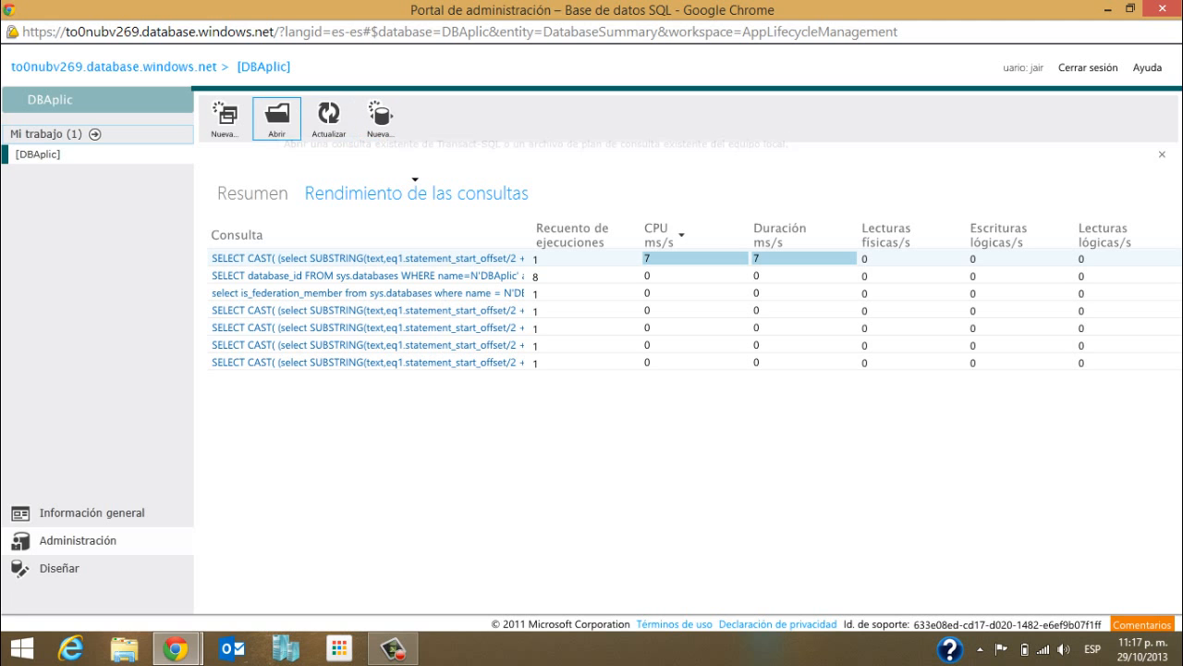
left_click(224, 116)
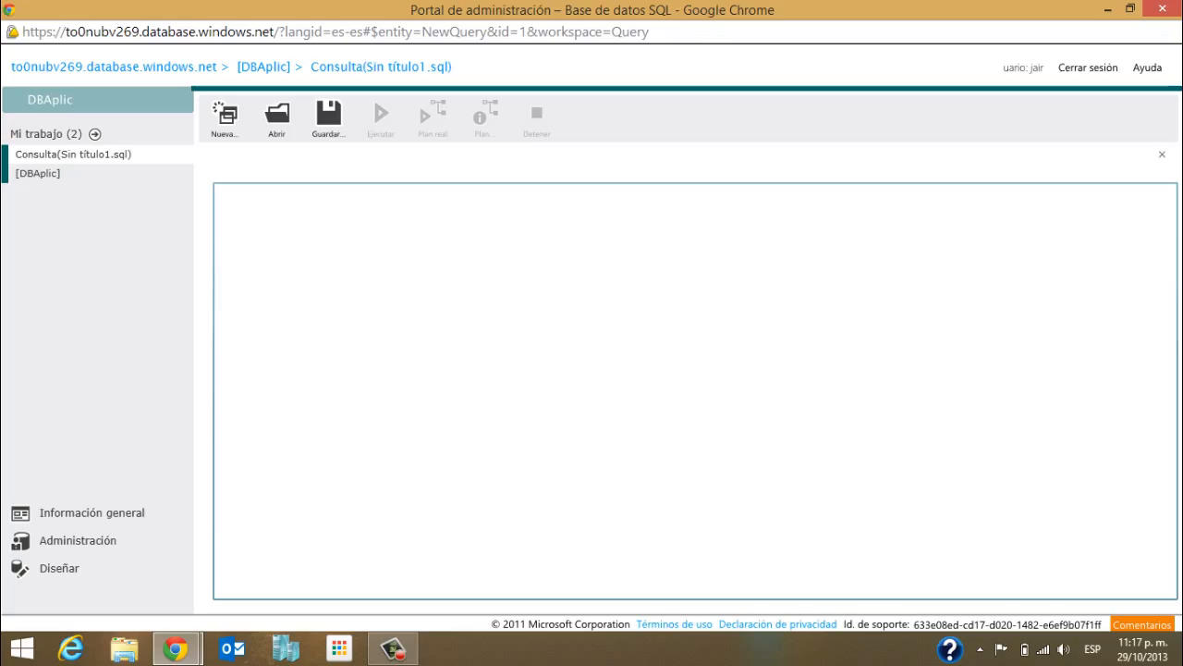
left_click(38, 174)
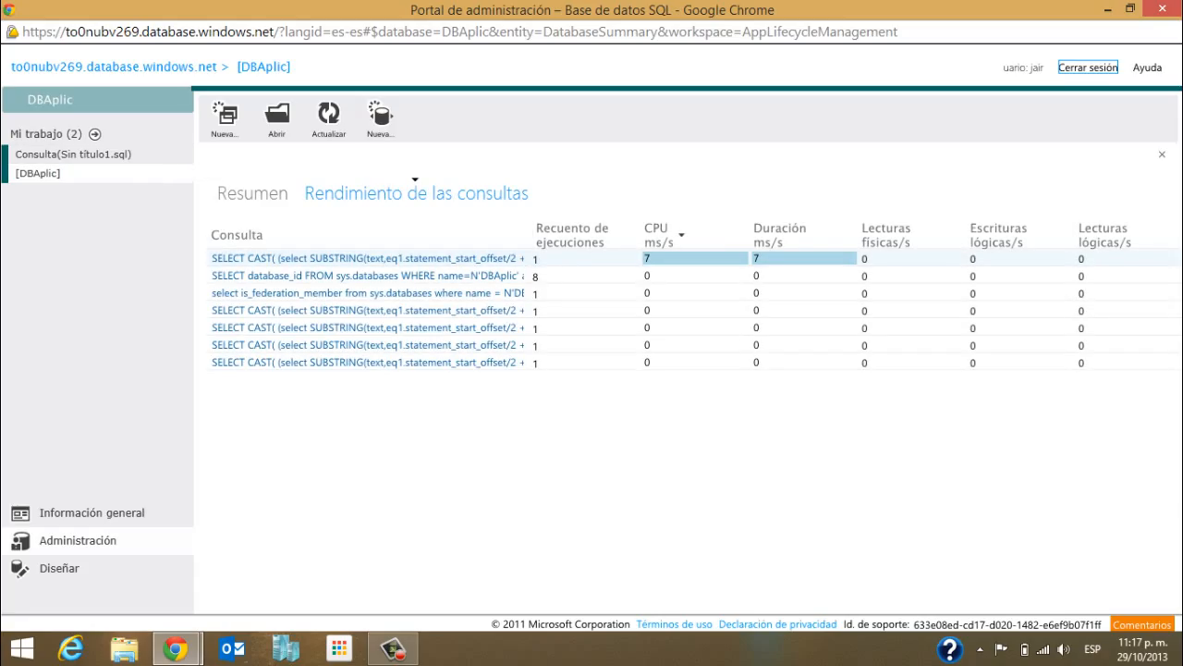
Step: Create a new table in DBAplic's design area and name it Usuarios
left_click(60, 568)
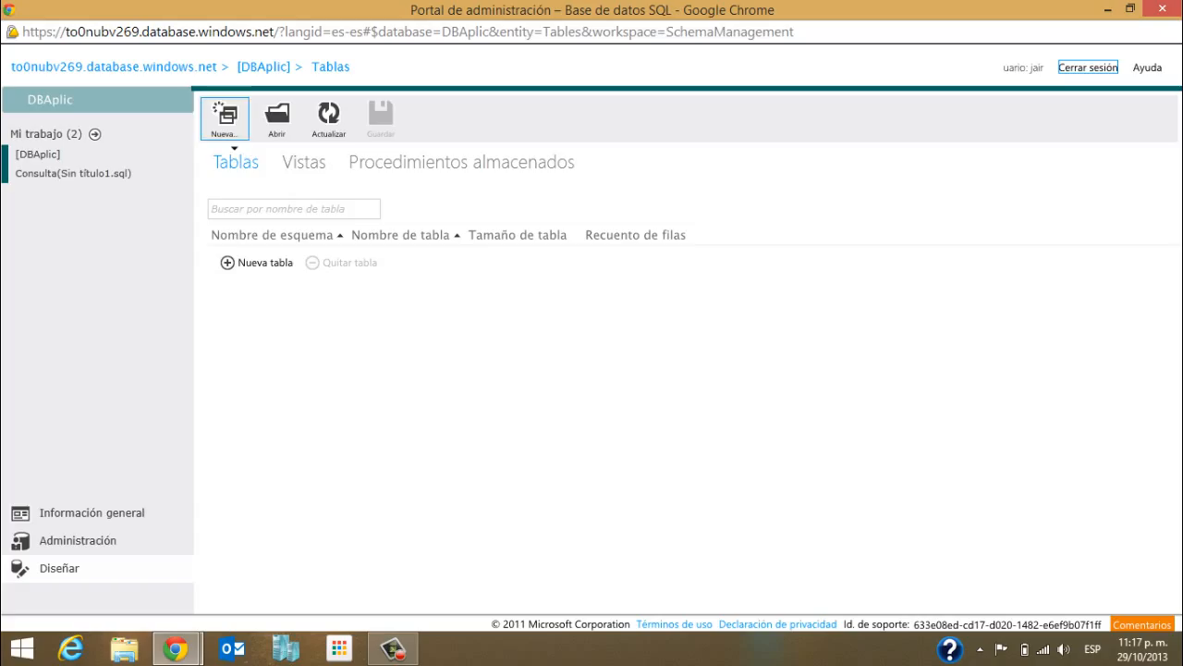
left_click(257, 263)
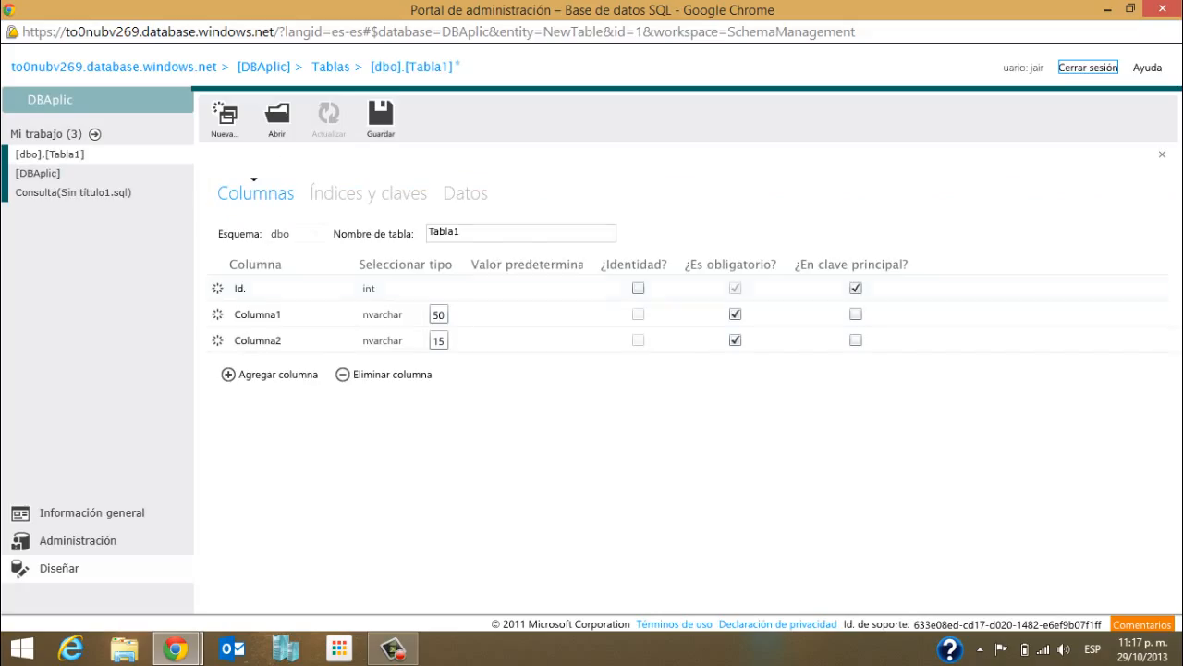
type("Usuarios")
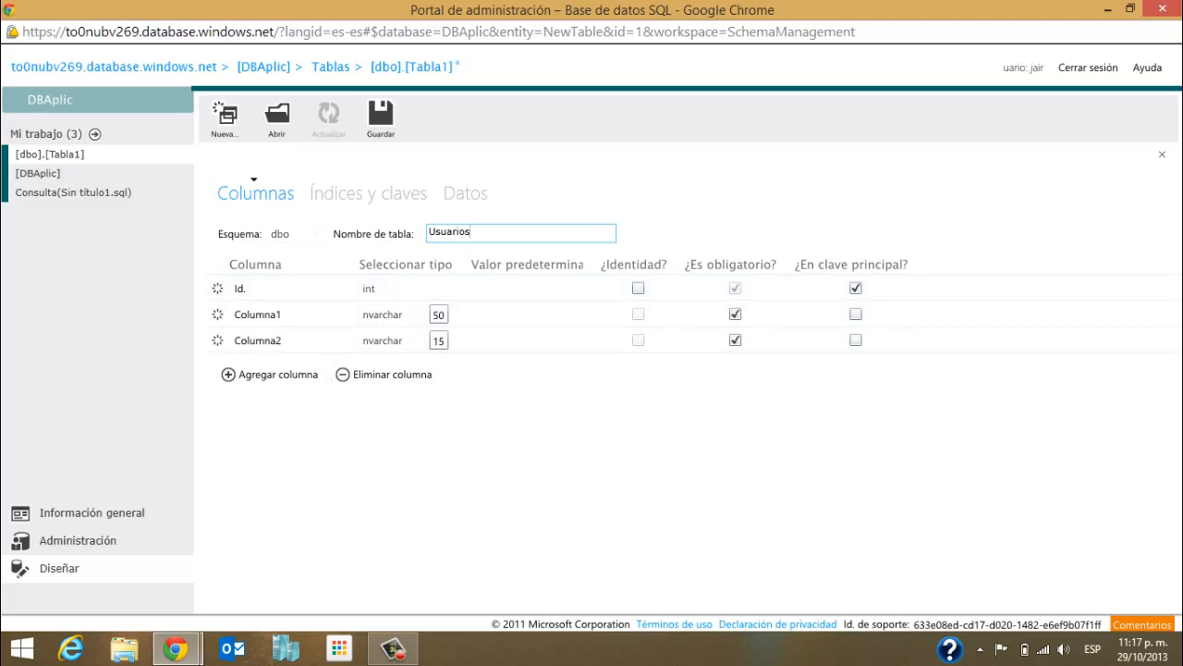
Step: Rename the Usuarios table's Columna1 column to Nombre, keeping its type and options
left_click(258, 314)
left_click(267, 314)
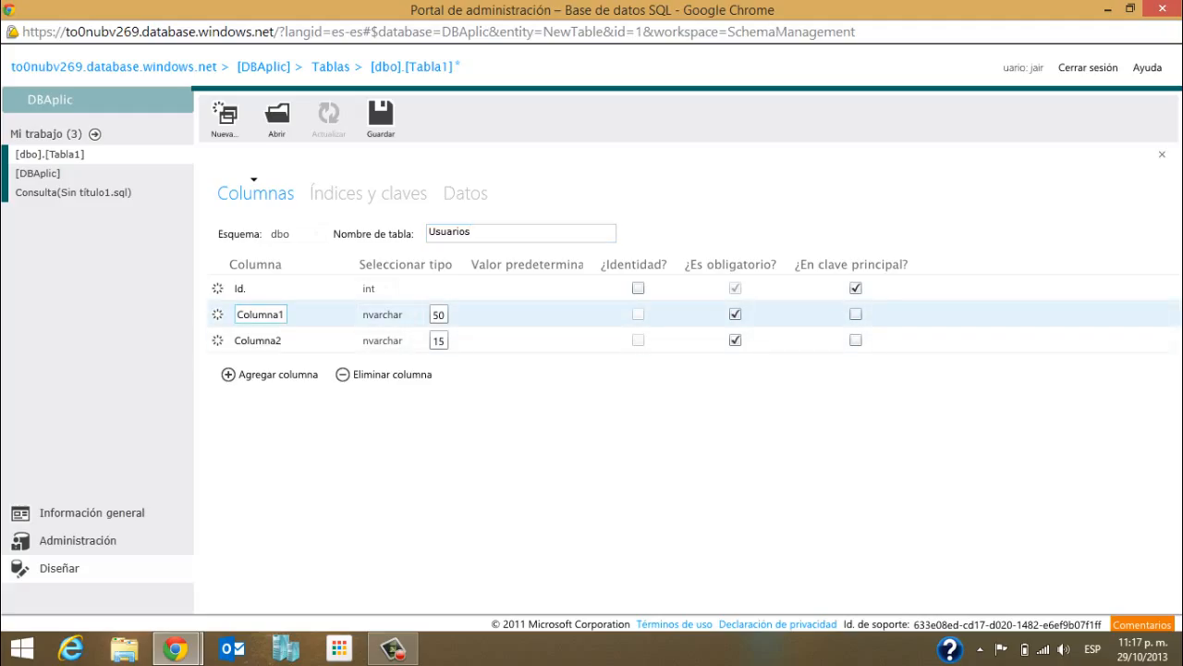
left_click_drag(284, 315, 236, 315)
type("Nombre")
key("Tab")
key("Tab")
key("Tab")
key("Tab")
key("Tab")
key("Tab")
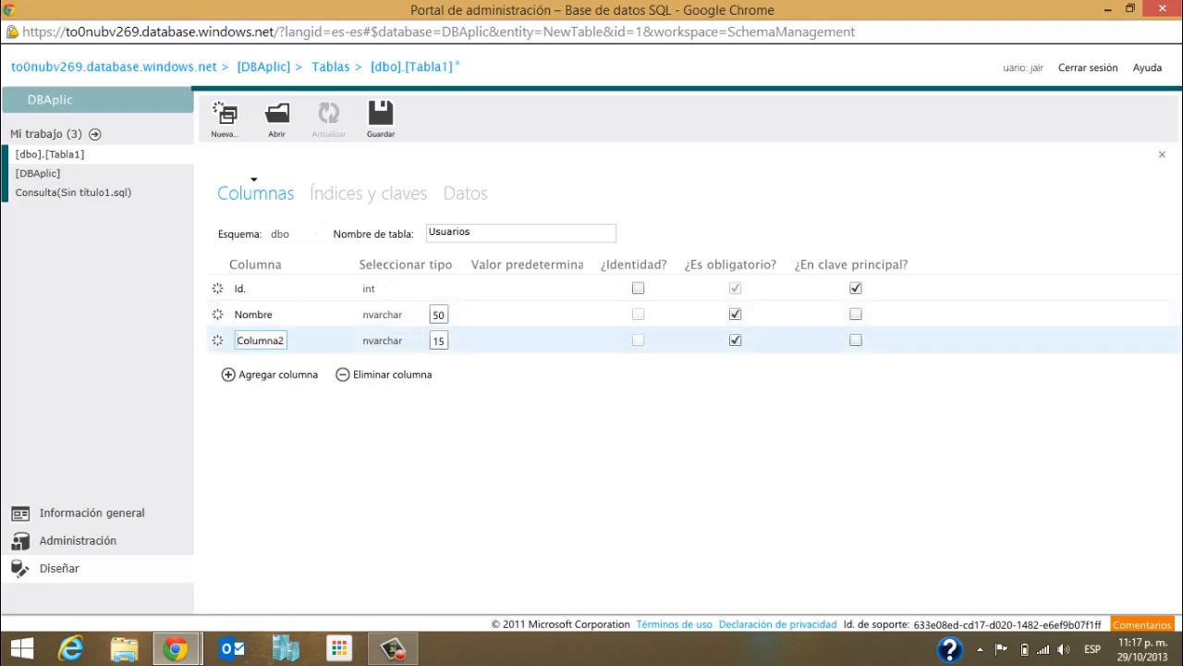
Step: Rename the Columna2 column to Apellido and save the Usuarios table
left_click_drag(284, 340, 236, 340)
type("Apellido")
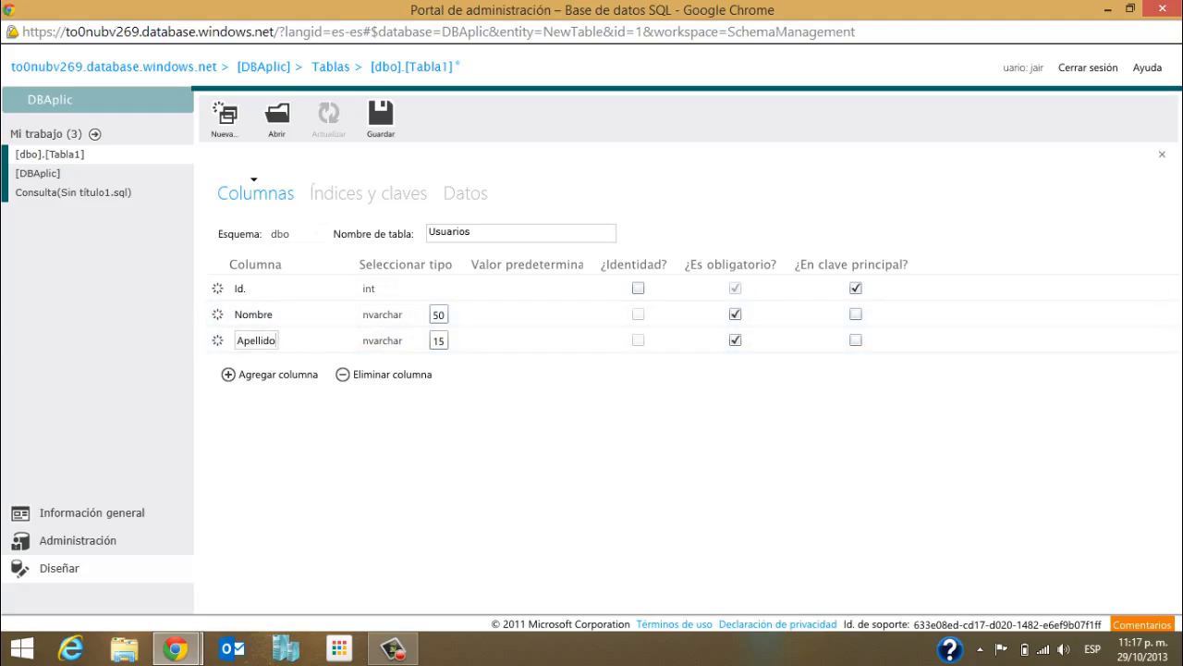
left_click(381, 116)
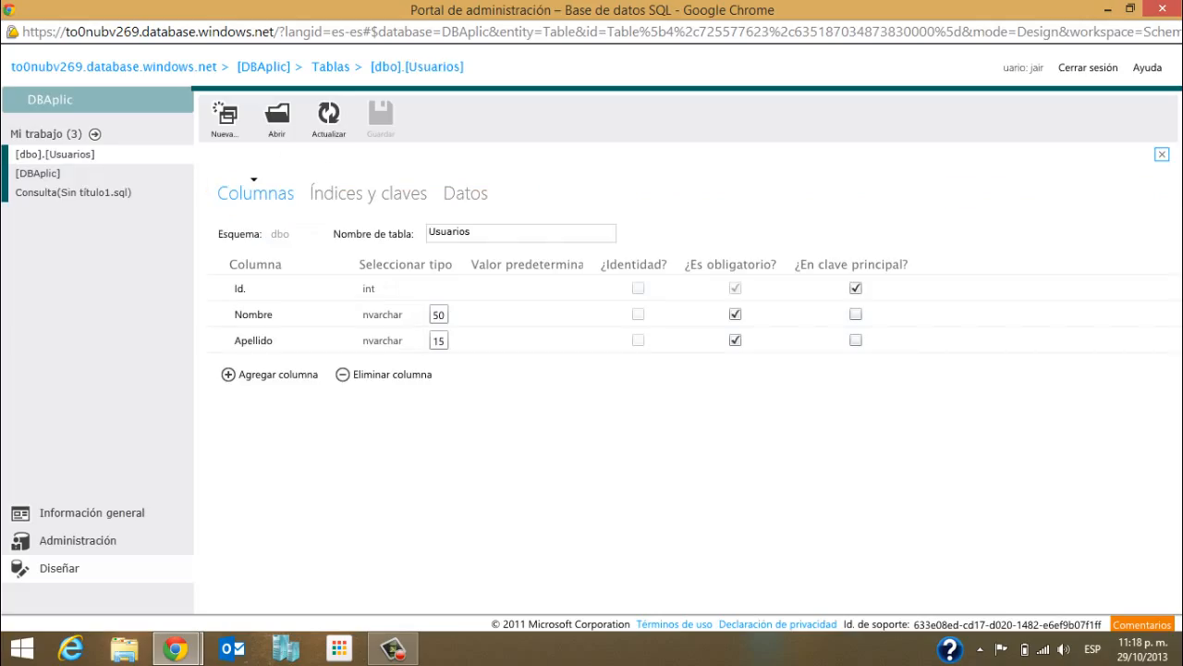
Step: In the open blank query, write "Select * from infromation_schema.tables" and execute it
left_click(71, 193)
left_click(217, 191)
type("e")
key("BackSpace")
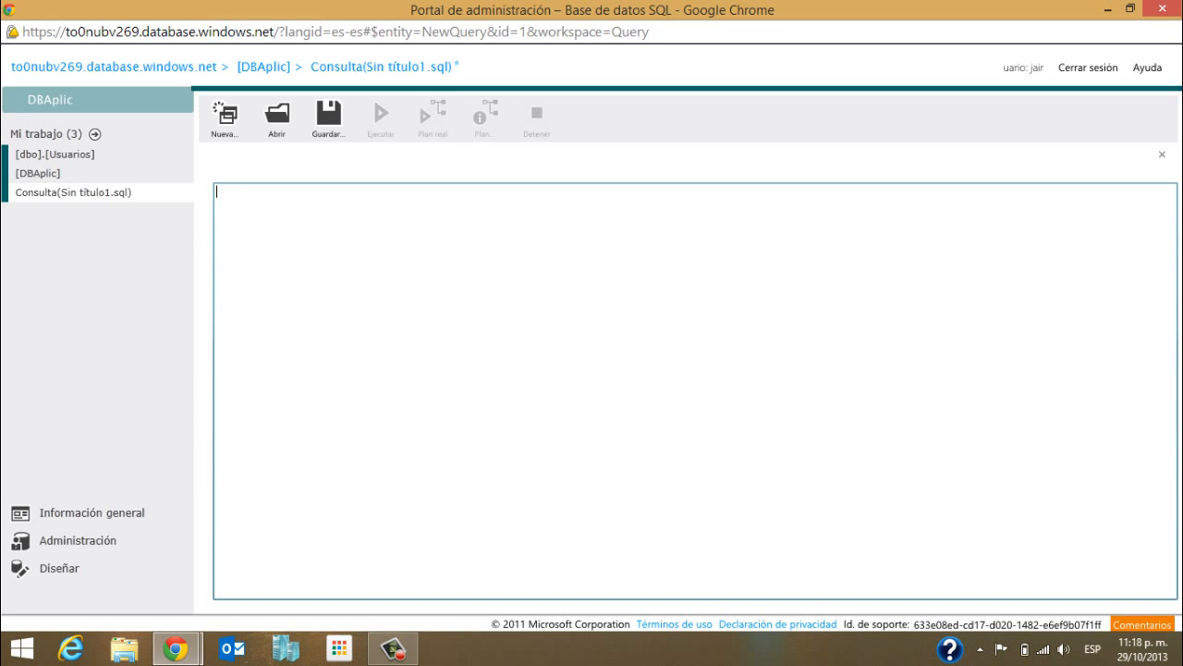
type("Select")
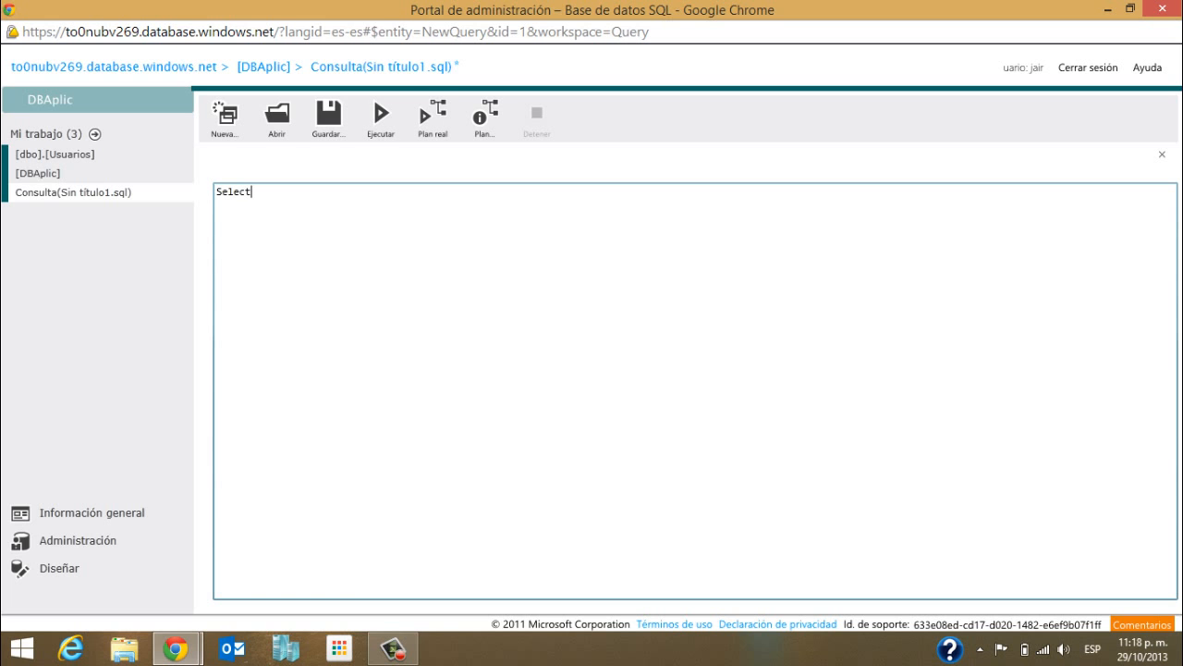
type(" * from infroma")
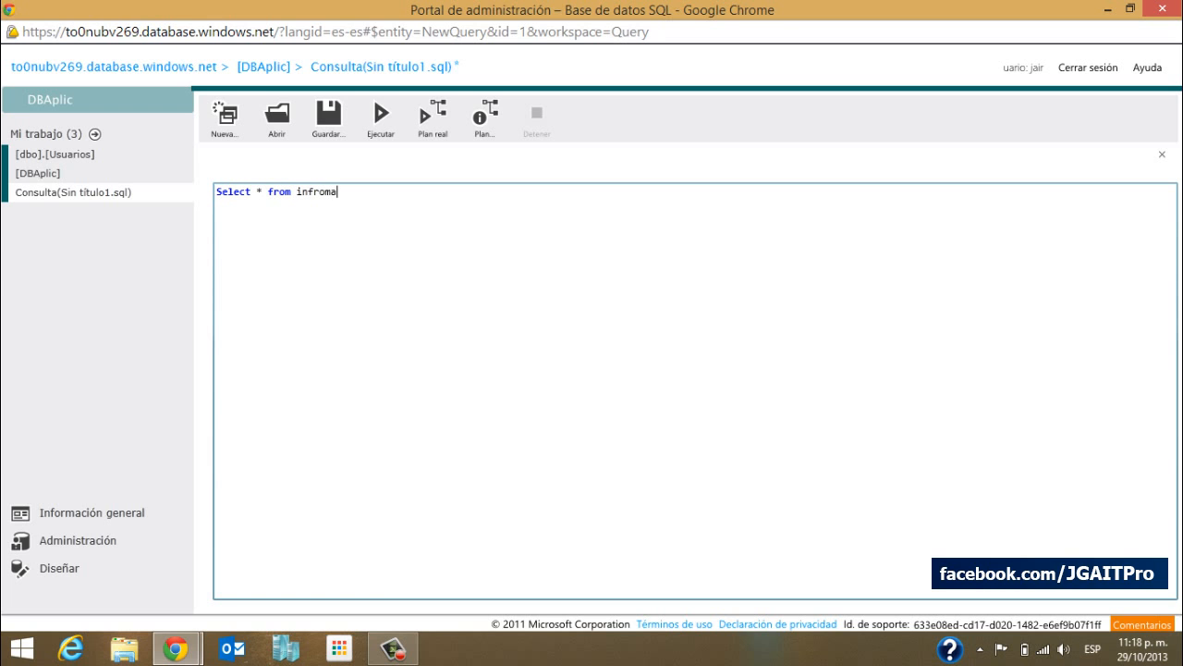
type("tion")
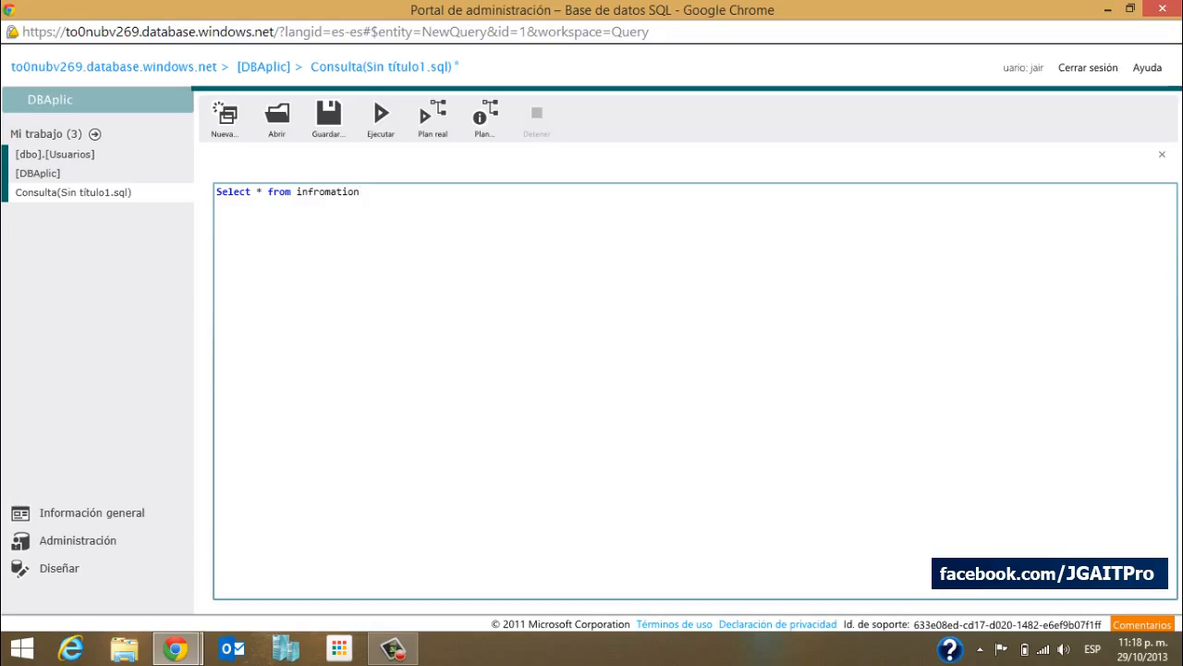
type("_schema.tables")
left_click_drag(440, 193, 216, 193)
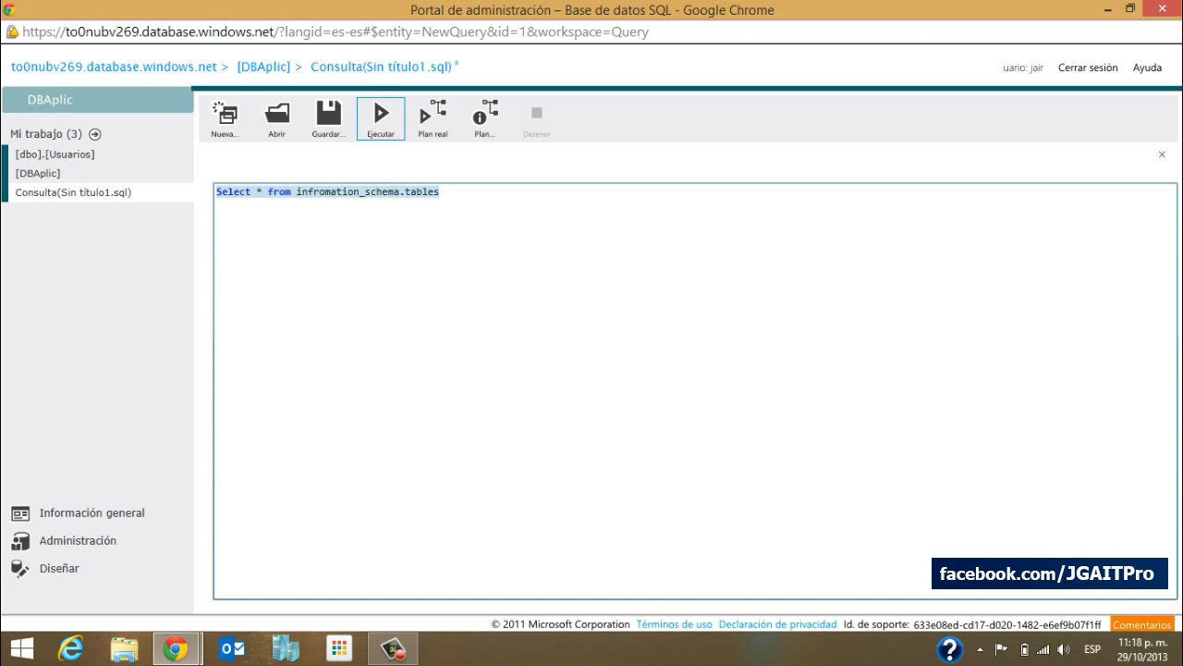
left_click(381, 116)
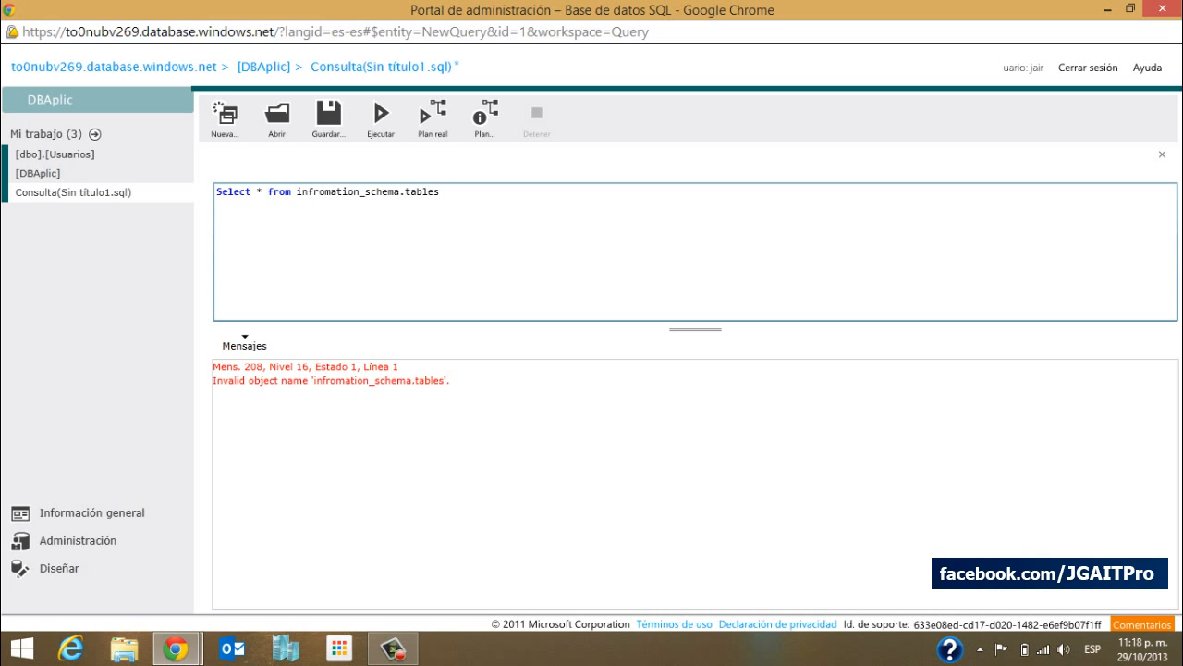
Step: Correct the schema name in the query to information_schema.tables and execute it again
key("BackSpace")
type("r")
key("ctrl+a")
left_click(381, 118)
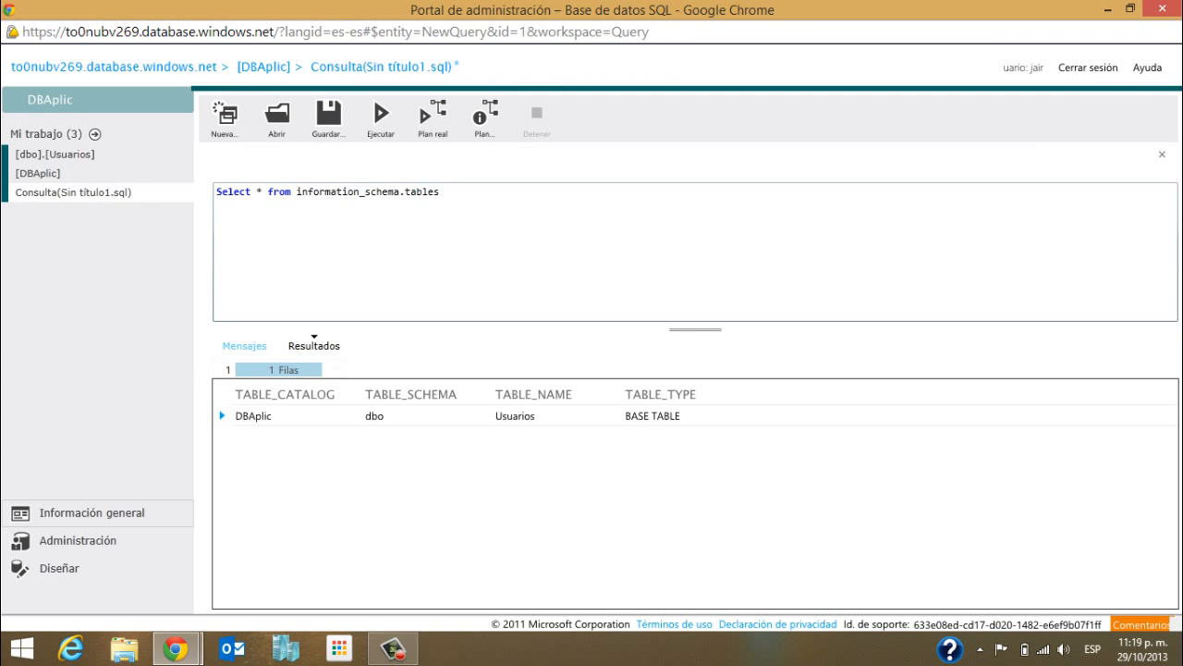
Step: Return to DBAplic's administration page and minimize the management window to get back to the Azure databases list
left_click(78, 541)
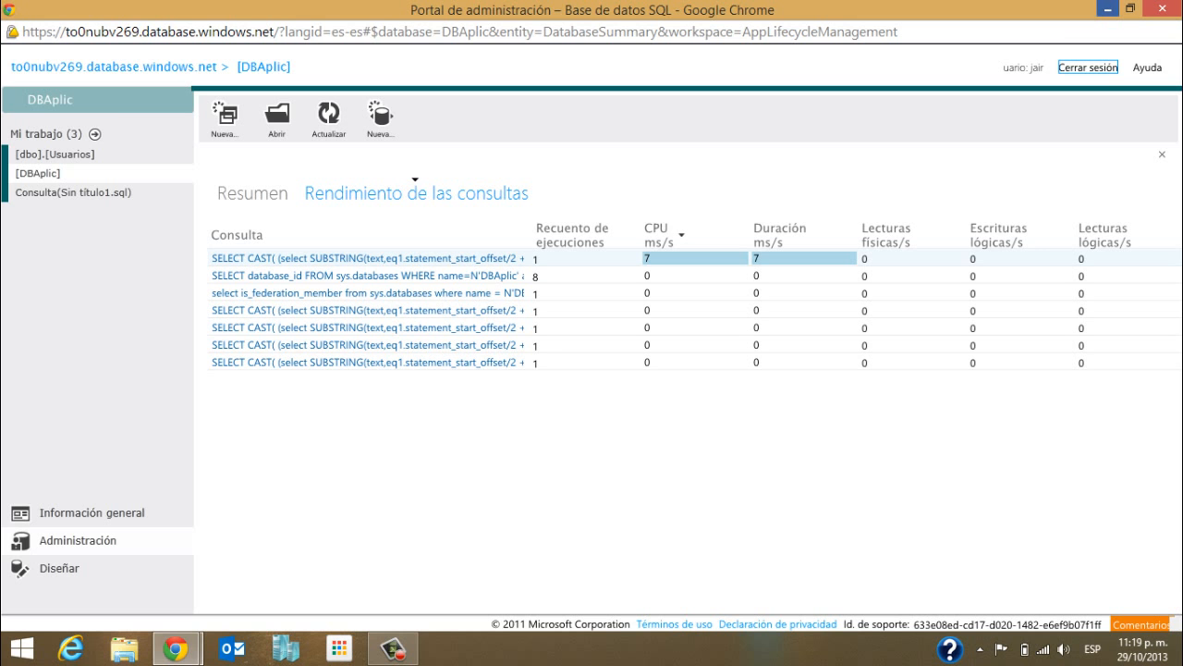
left_click(1106, 9)
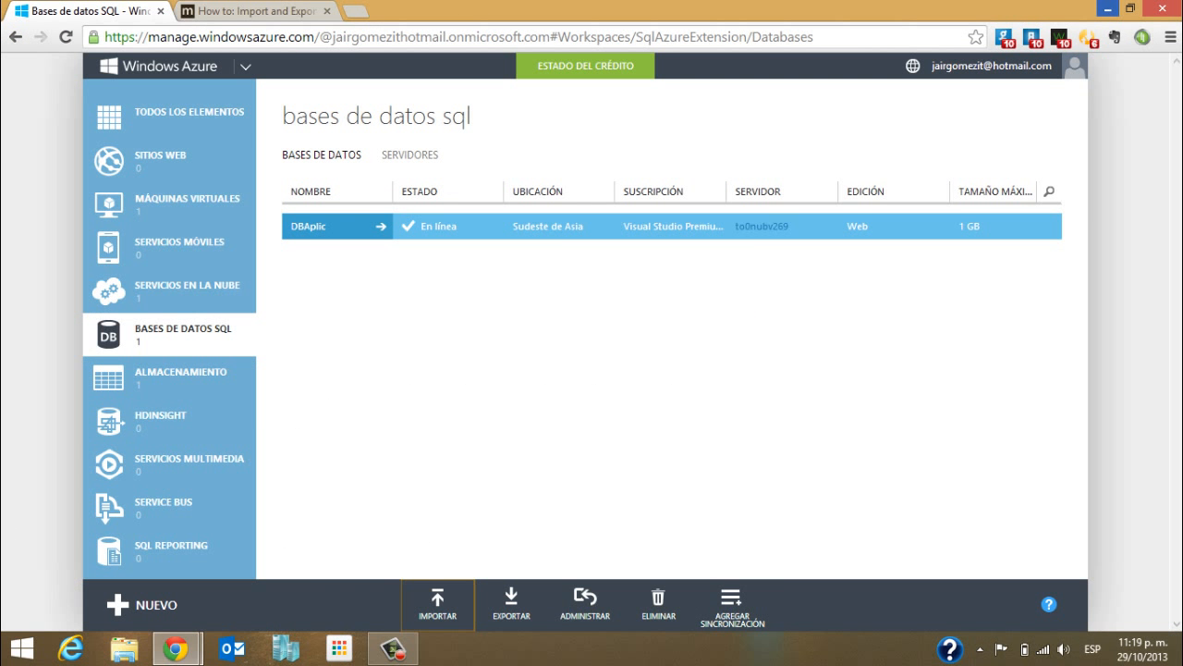